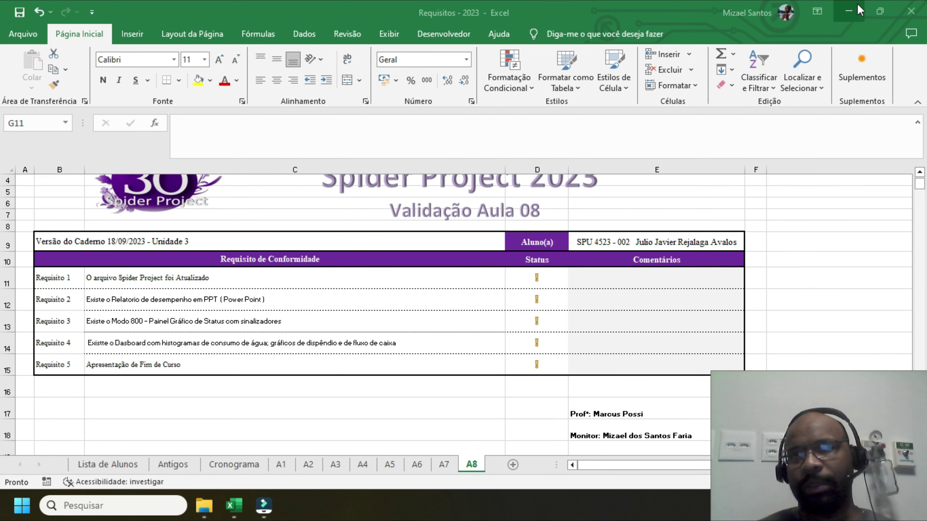
Minimize the requirements workbook, start Spider Project Academic and dismiss its About window
click(850, 11)
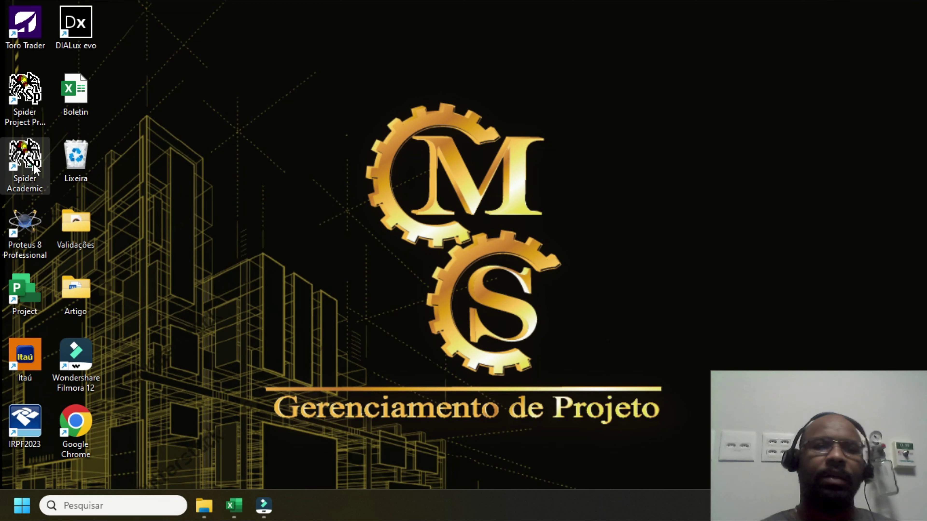
double_click(28, 166)
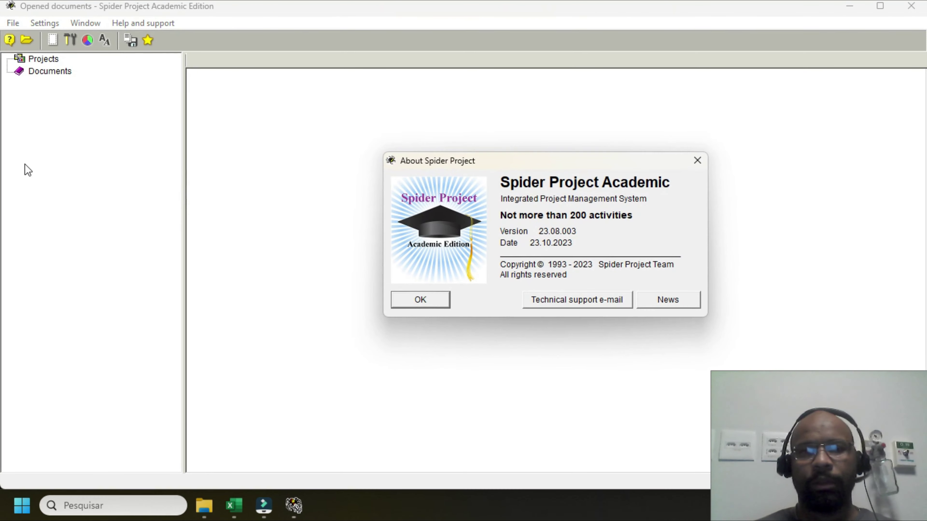
click(397, 299)
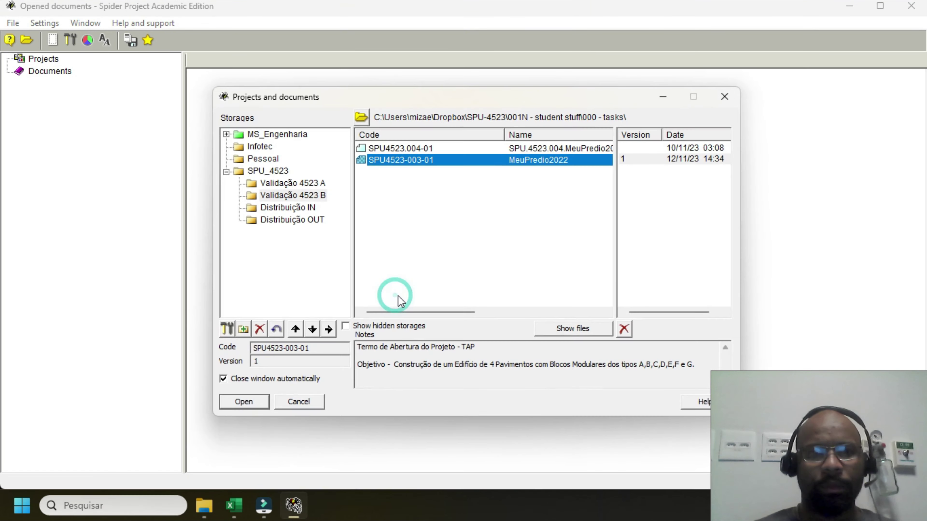
Open version 1006 of project SPU4523-002-08 from the Validação 4523 A storage, logging in with the project password
click(307, 195)
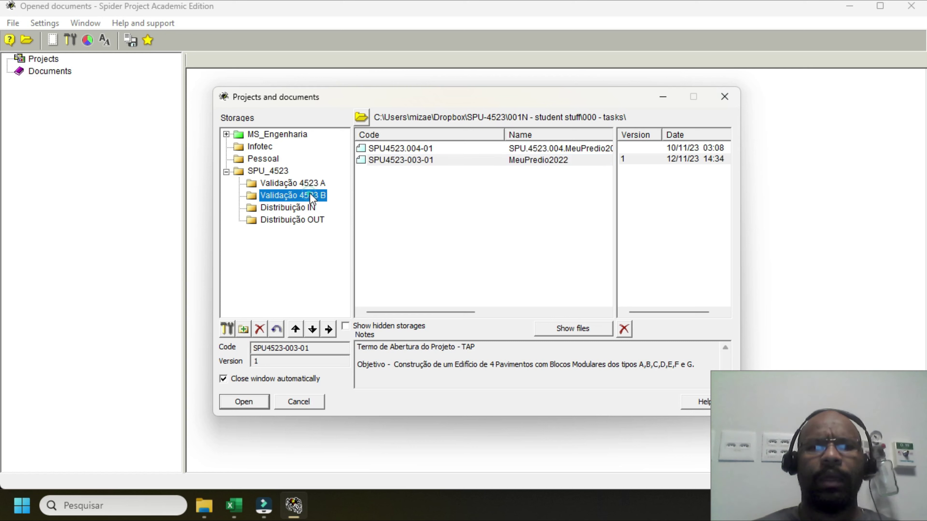
click(307, 182)
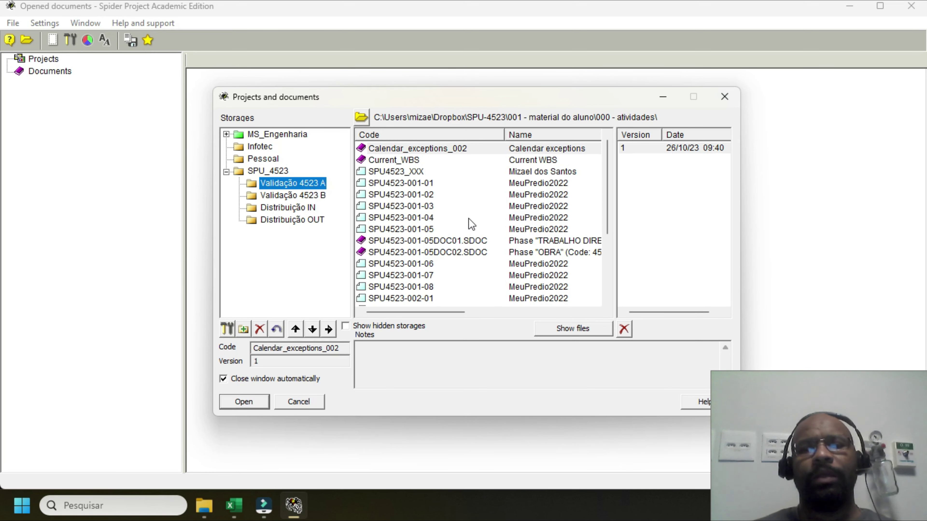
scroll(470, 263, down, 3)
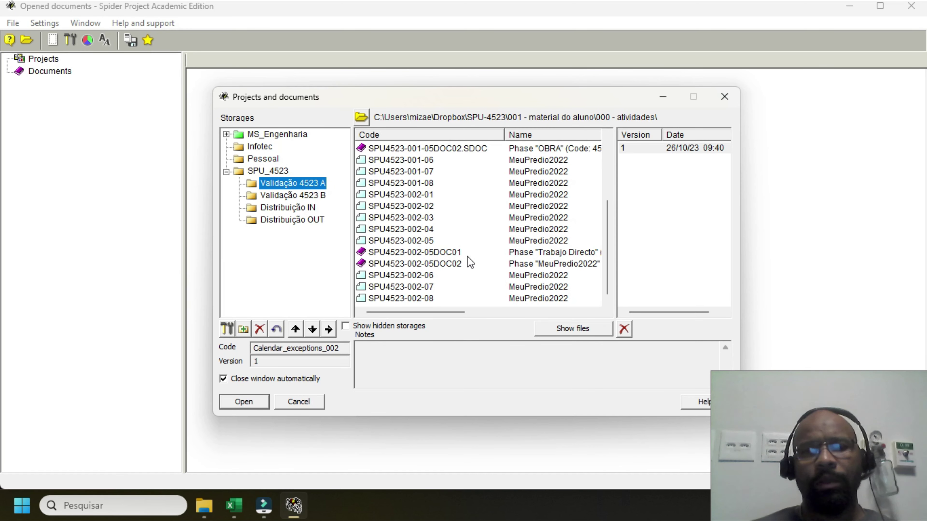
click(422, 298)
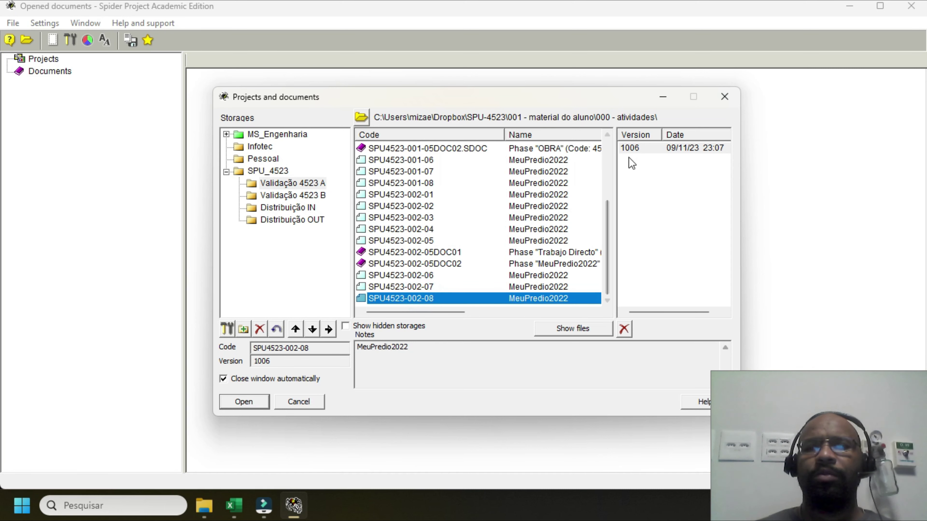
double_click(637, 147)
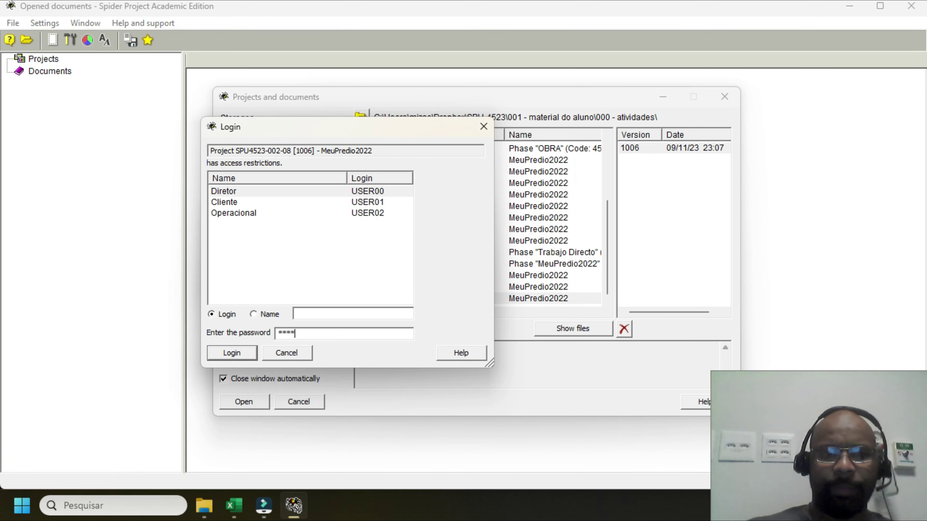
key(Return)
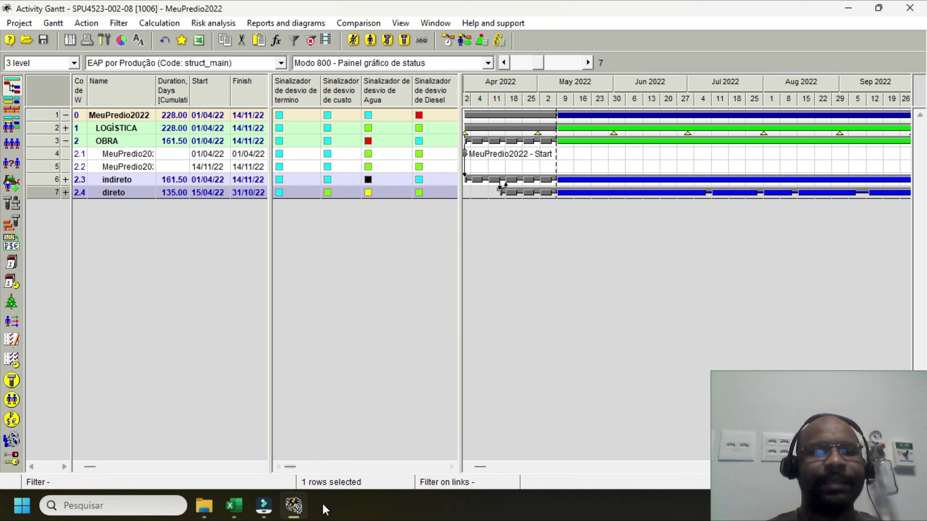
Switch to the Requisitos - 2023 workbook in Excel and set the status of Requisito 1 on sheet A8 to 1
click(234, 505)
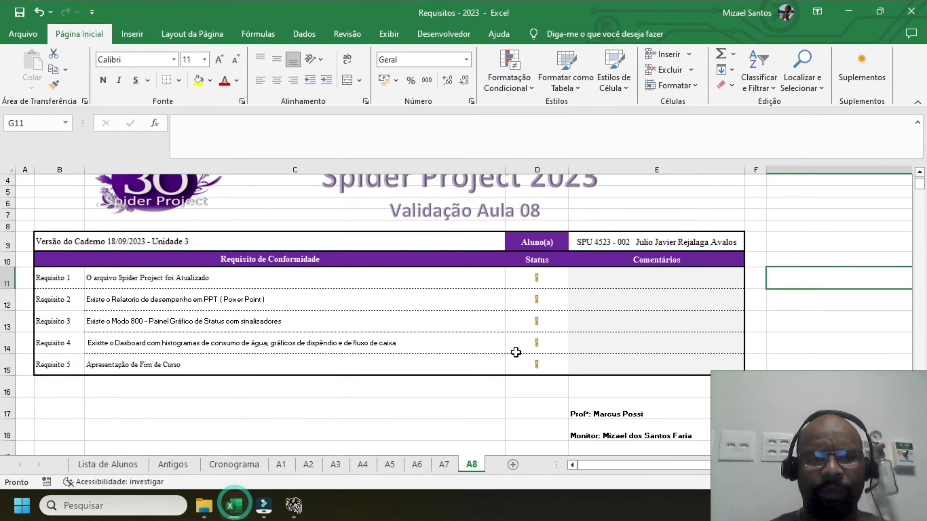
click(543, 293)
click(551, 277)
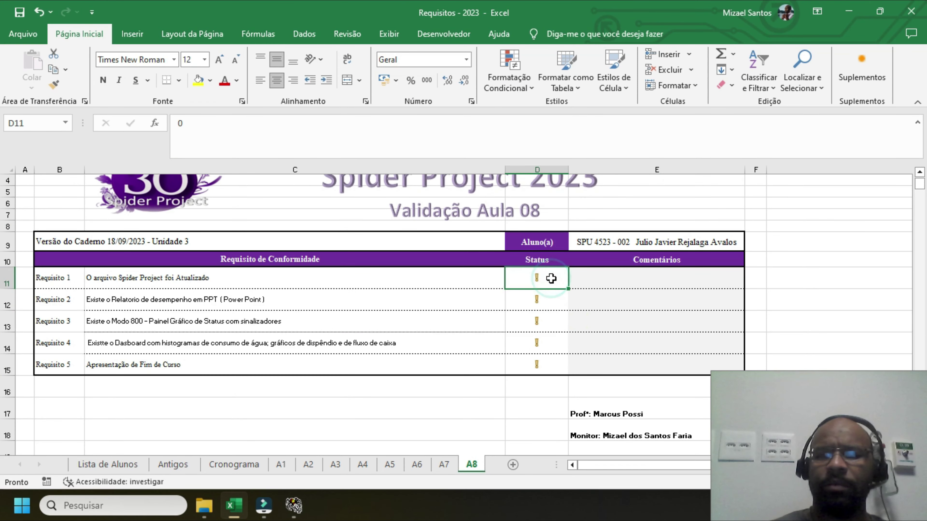
text(1)
key(Return)
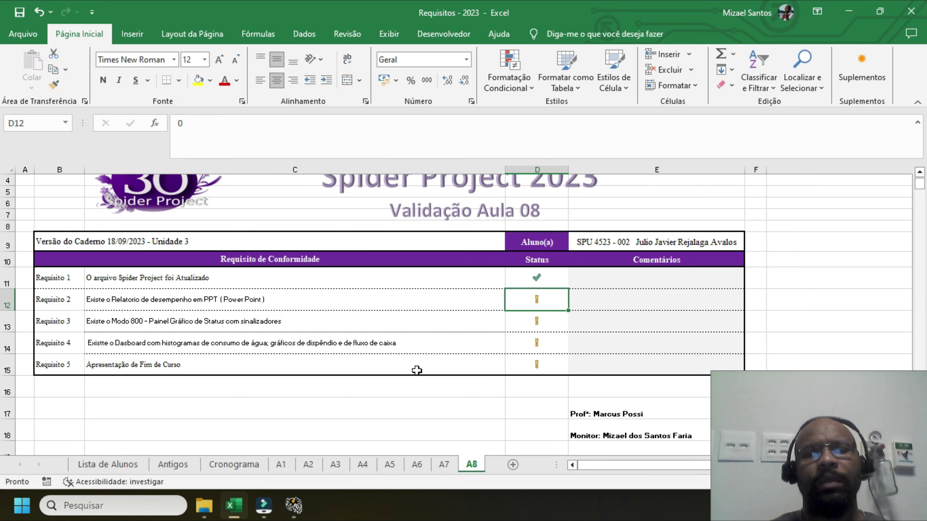
Switch to File Explorer and open the Dropbox folder
click(215, 506)
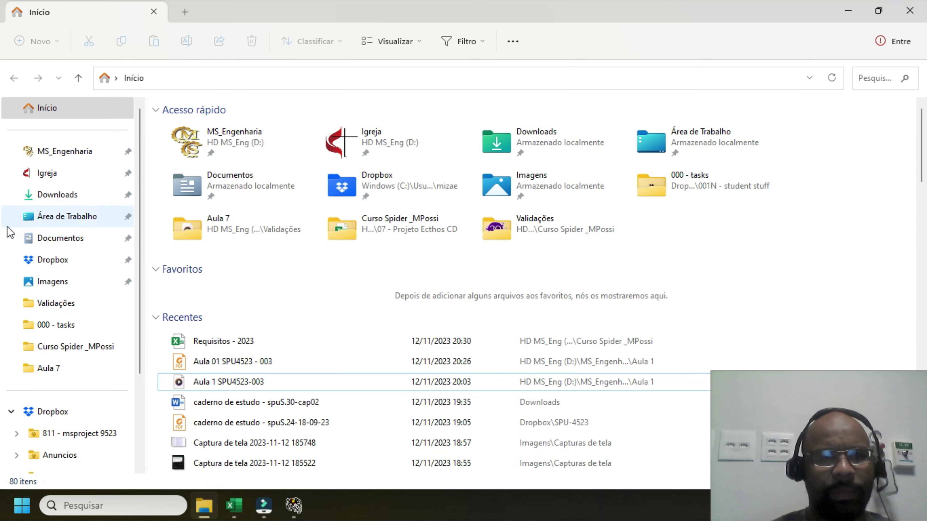
click(89, 259)
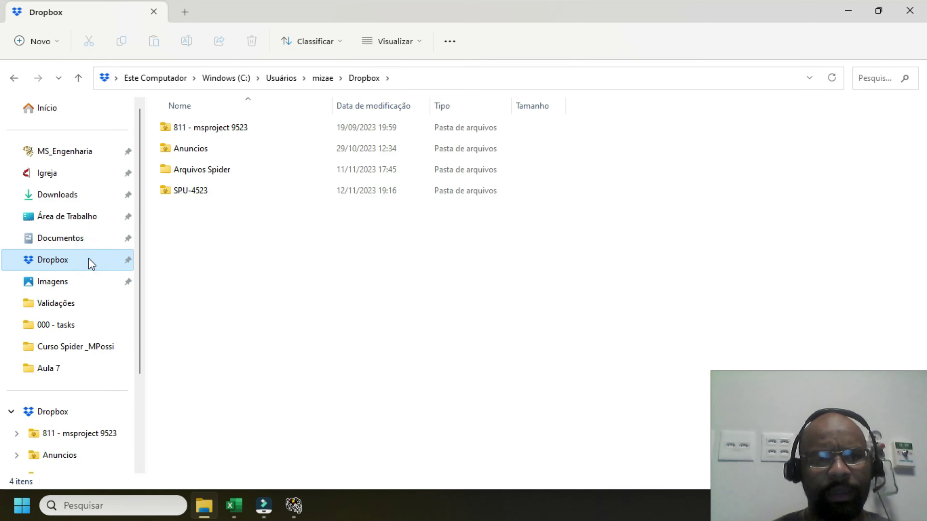
click(244, 130)
double_click(244, 130)
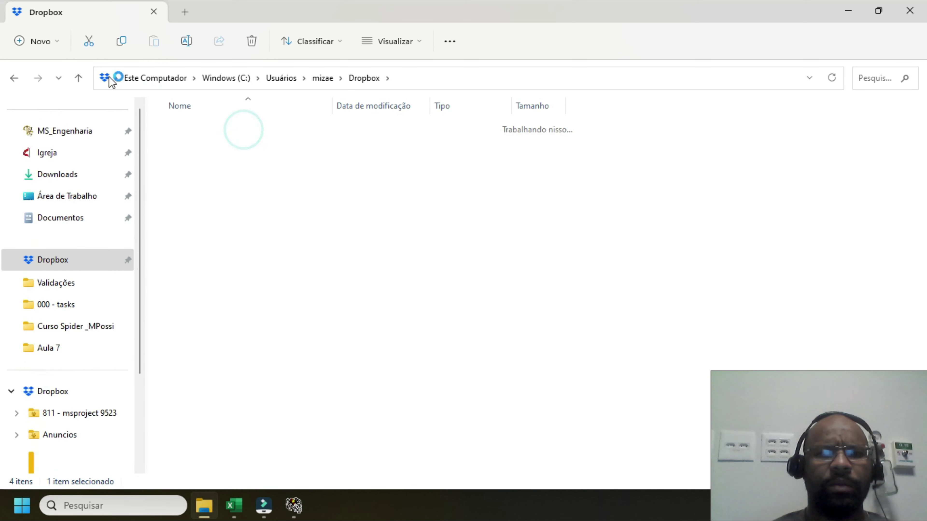
click(14, 78)
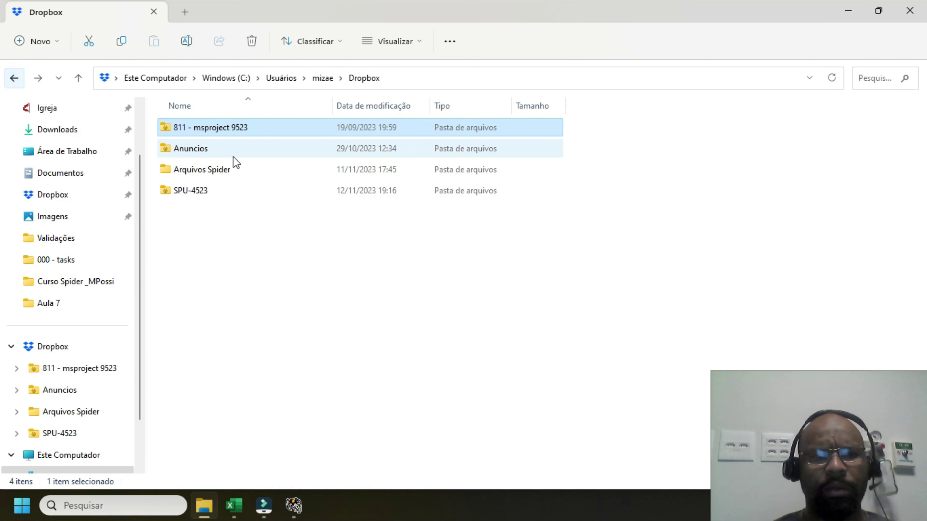
Open the student folder SPU4523-002 inside SPU-4523, 001 - material do aluno, 000 - atividades
double_click(197, 191)
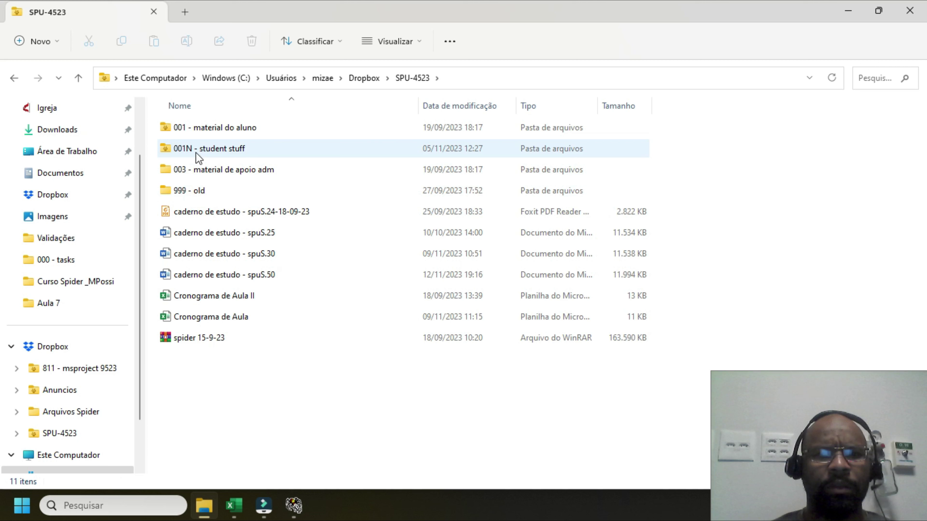
double_click(269, 122)
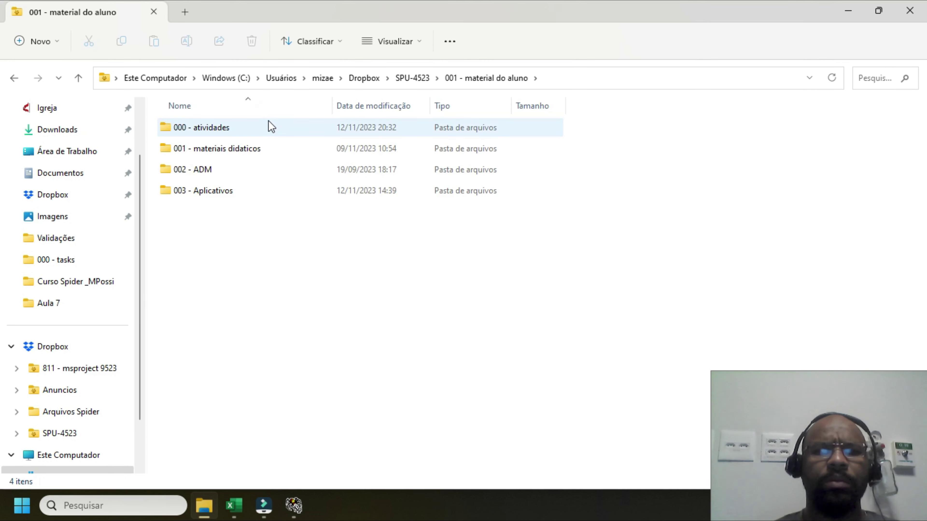
double_click(244, 133)
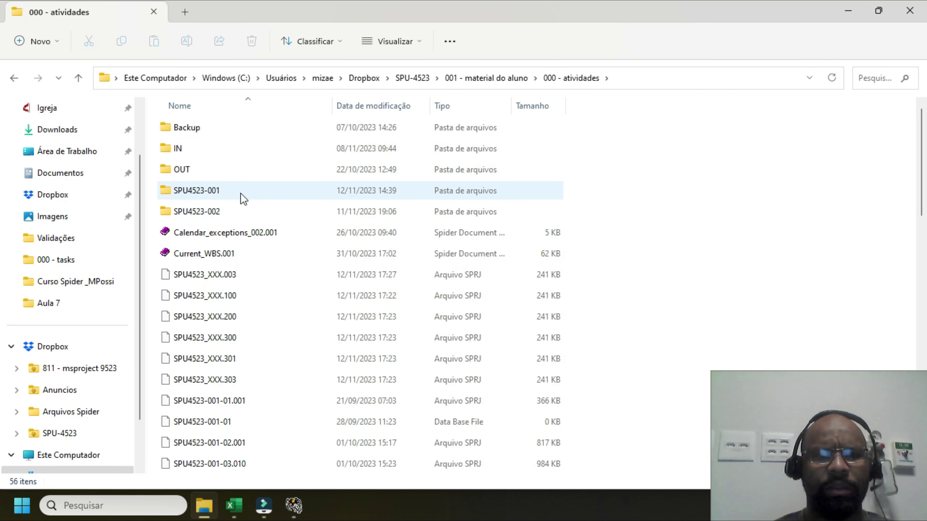
double_click(244, 211)
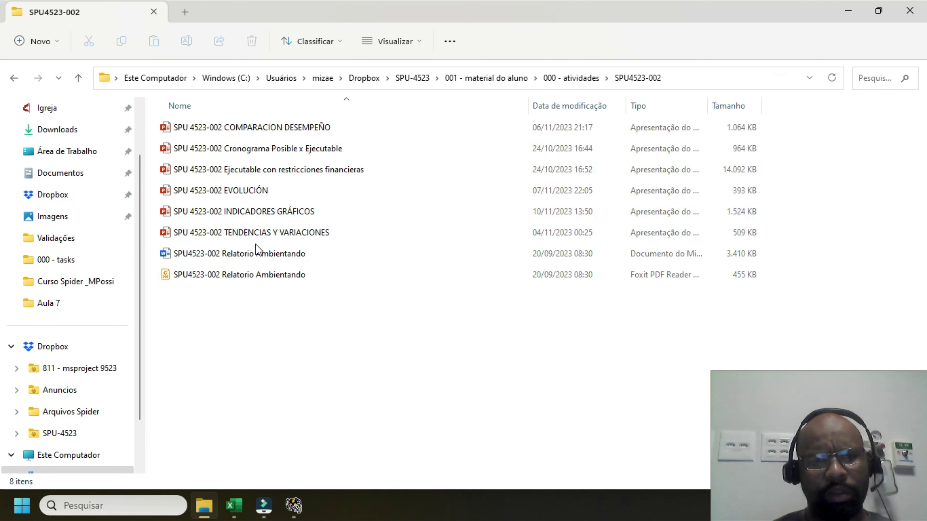
Open the presentation SPU 4523-002 TENDENCIAS Y VARIACIONES, review slides 3 and 2, and minimize it
double_click(314, 234)
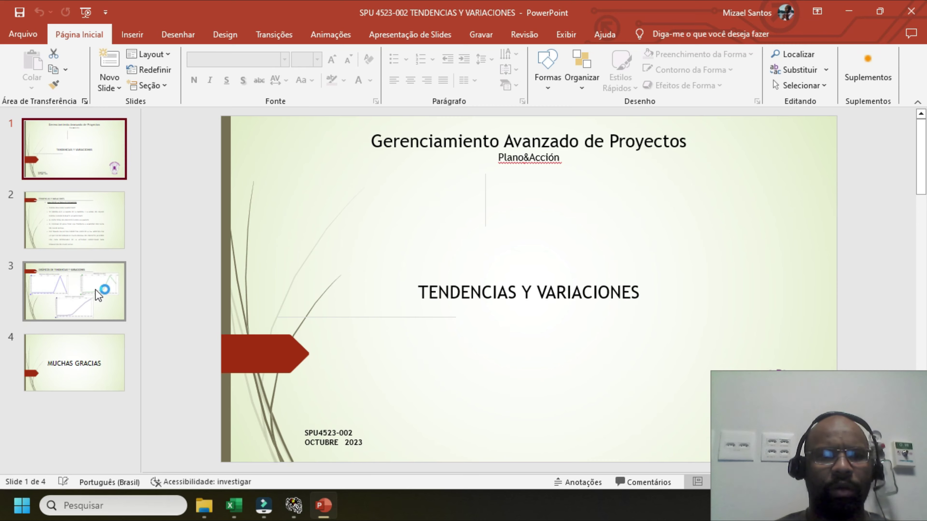
click(78, 267)
click(65, 217)
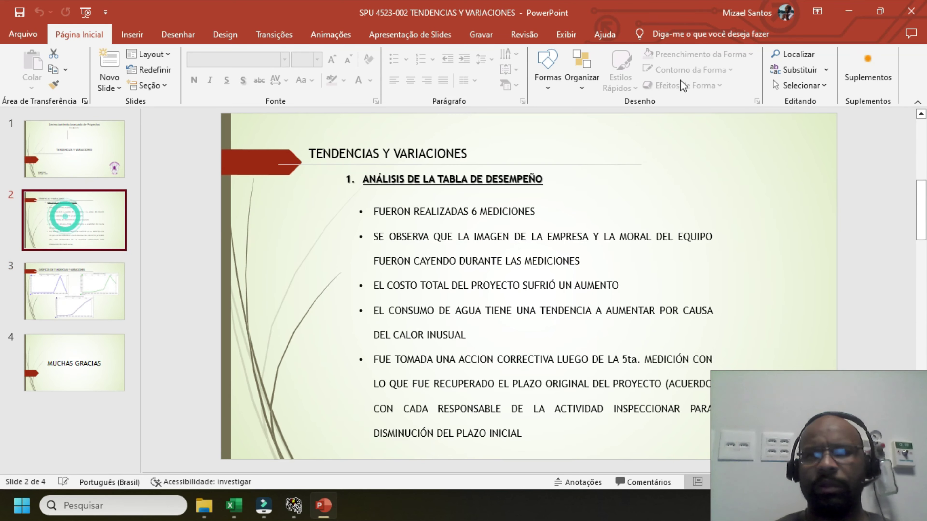
click(849, 11)
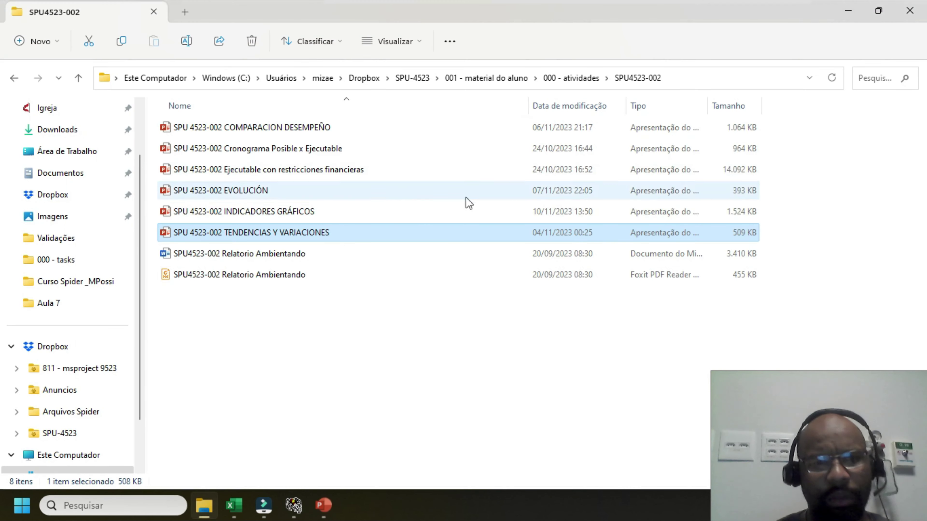
Open the presentation SPU 4523-002 INDICADORES GRÁFICOS, review slides 3 and 4, and close it
click(328, 214)
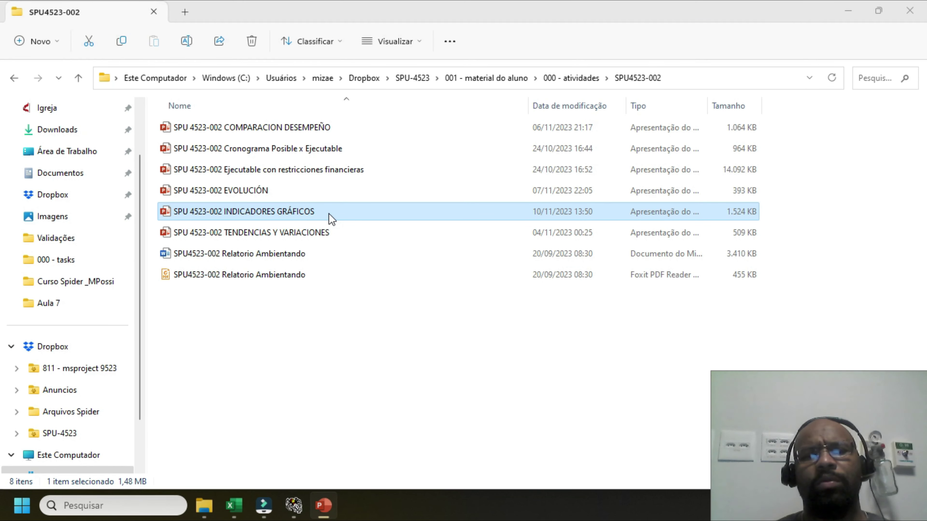
click(328, 213)
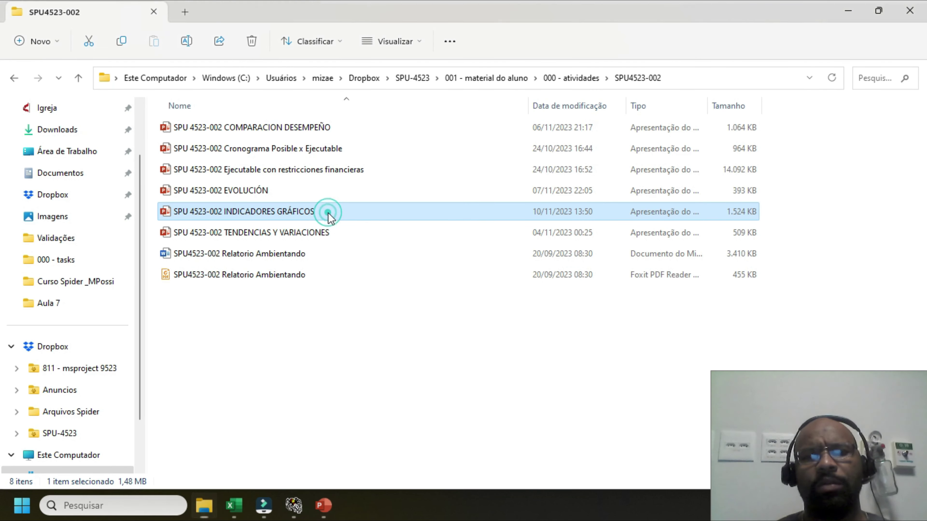
double_click(351, 212)
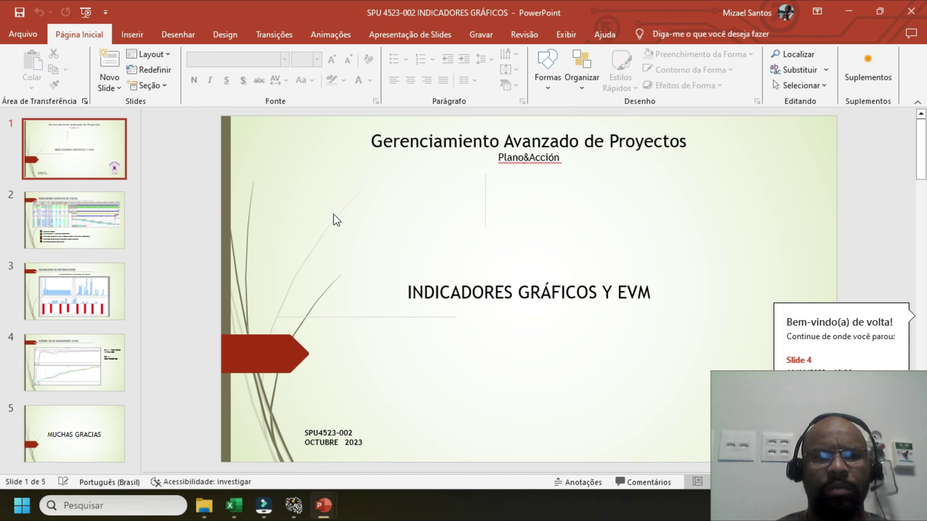
click(101, 298)
click(89, 363)
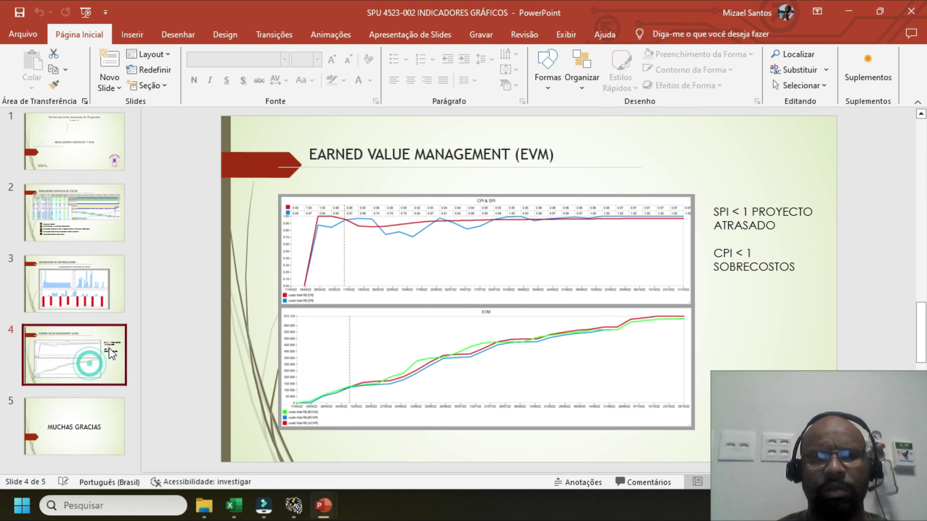
click(910, 15)
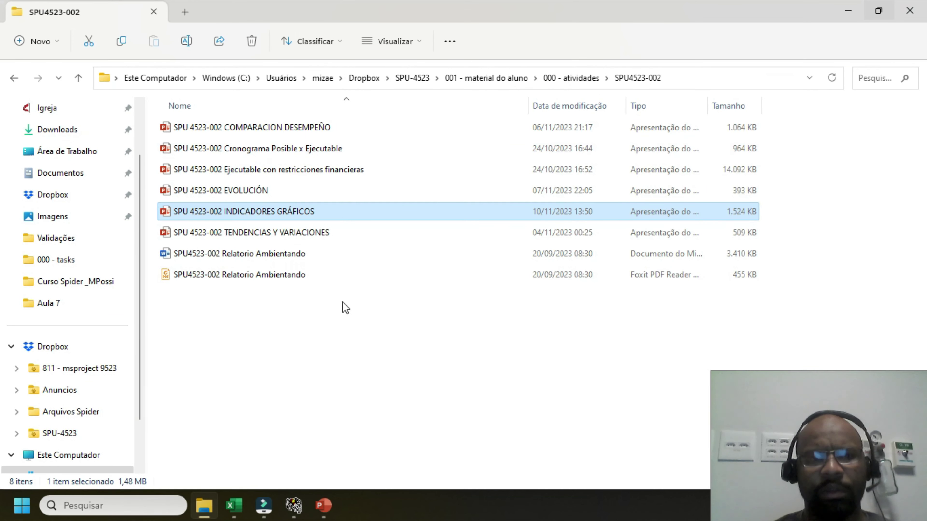
Open the presentation SPU 4523-002 EVOLUCIÓN, check its title slide and slide overview, and close it
click(259, 189)
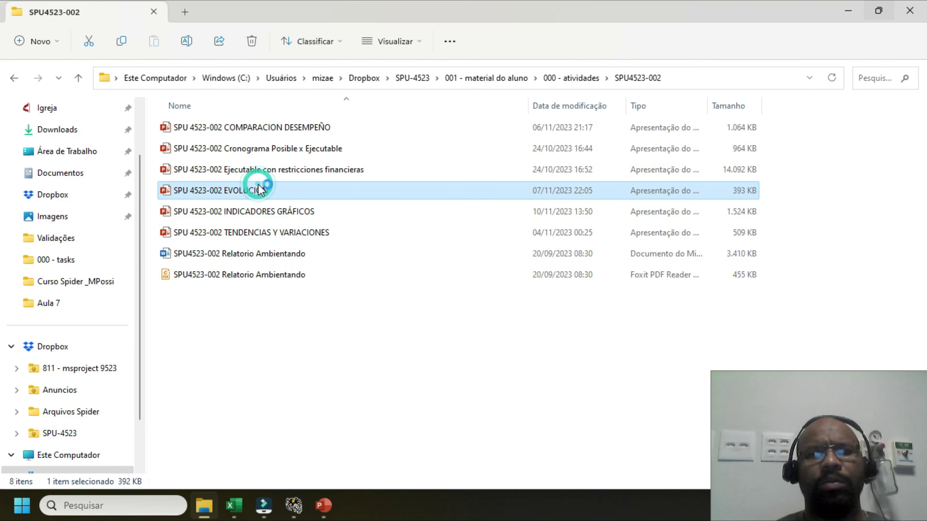
click(259, 190)
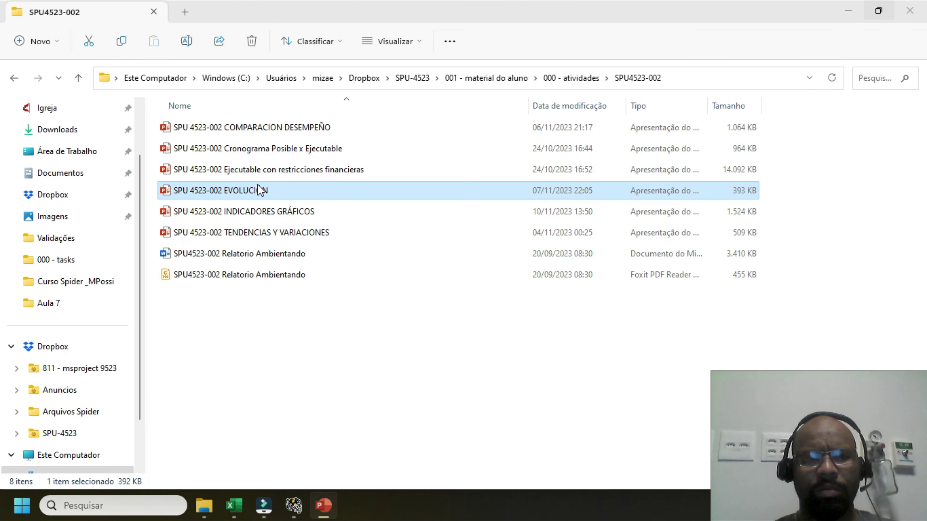
click(262, 190)
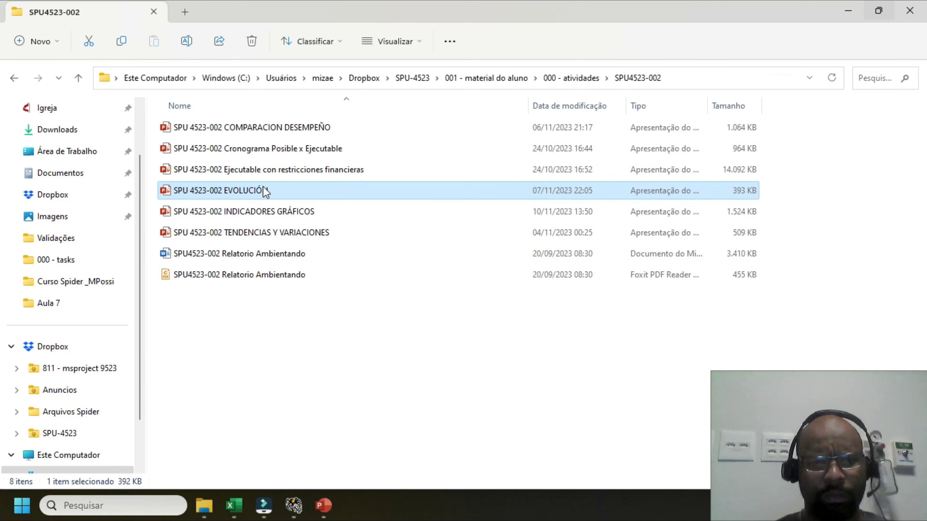
double_click(263, 187)
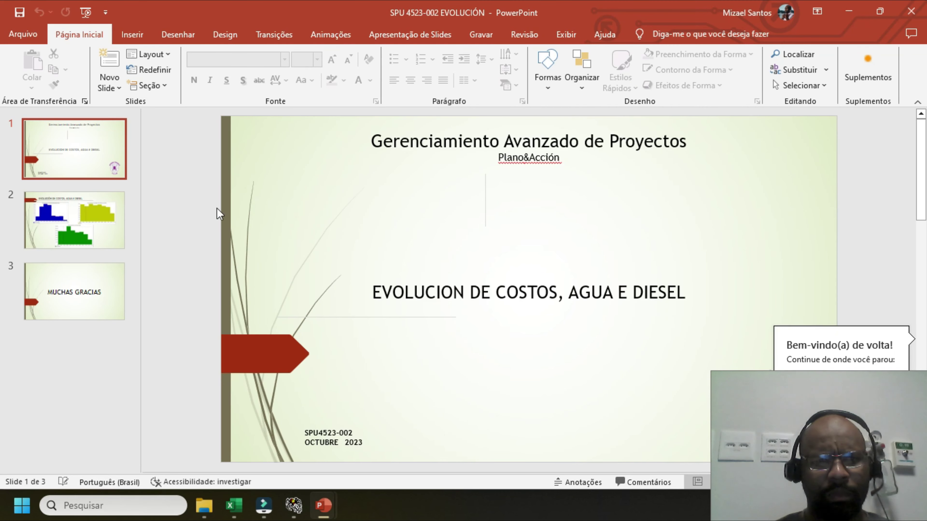
click(914, 8)
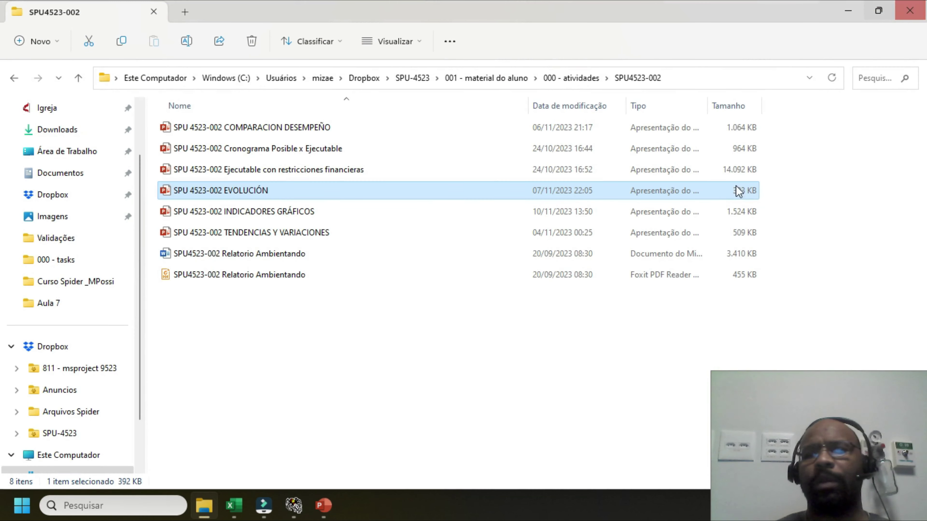
Switch to Excel and mark the status of Requisito 2 in D12 on sheet A8 as fulfilled with the green check
click(324, 506)
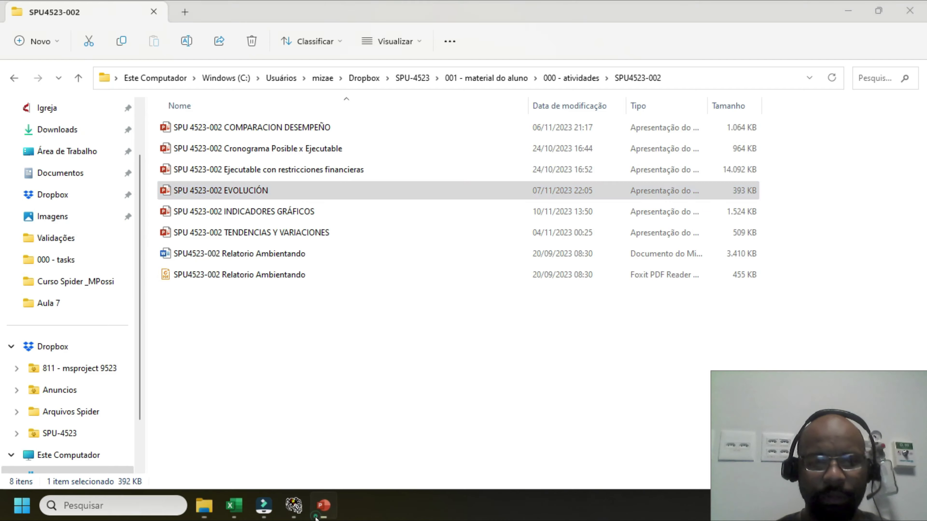
click(239, 505)
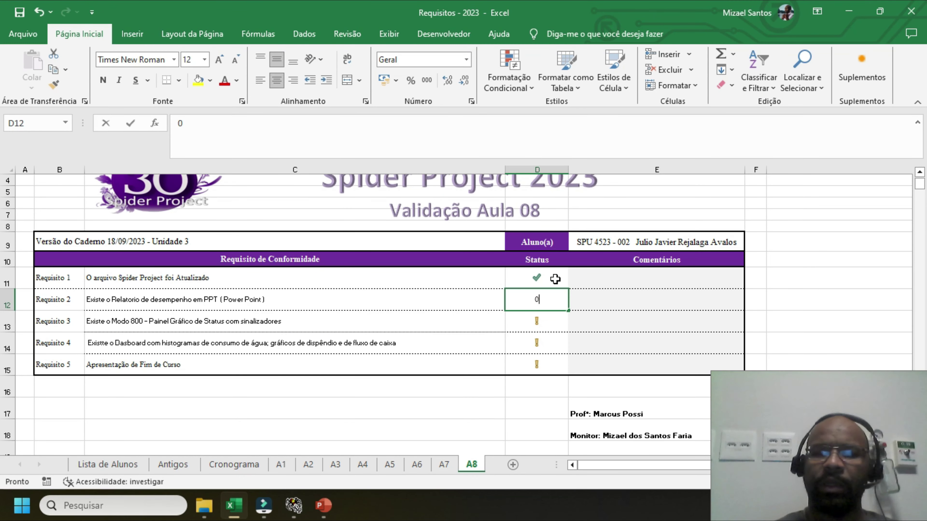
key(Return)
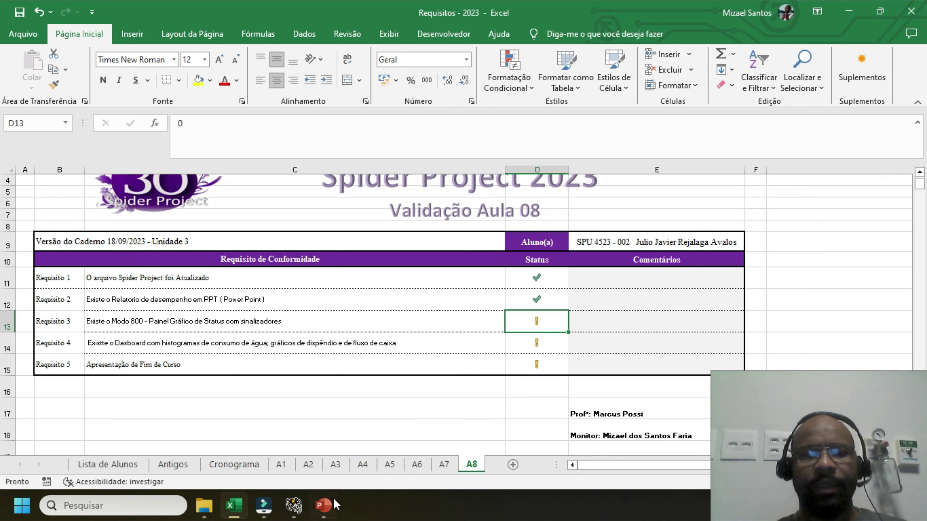
Switch to Spider Project and check the water and cost deviation flag columns in the Gantt's Modo 800 - Painel gráfico de status
click(294, 505)
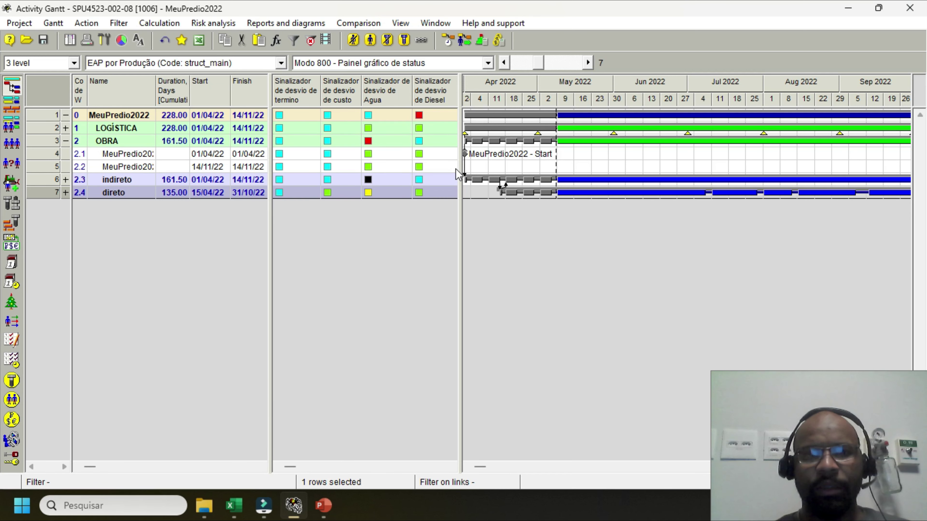
drag(460, 166, 462, 137)
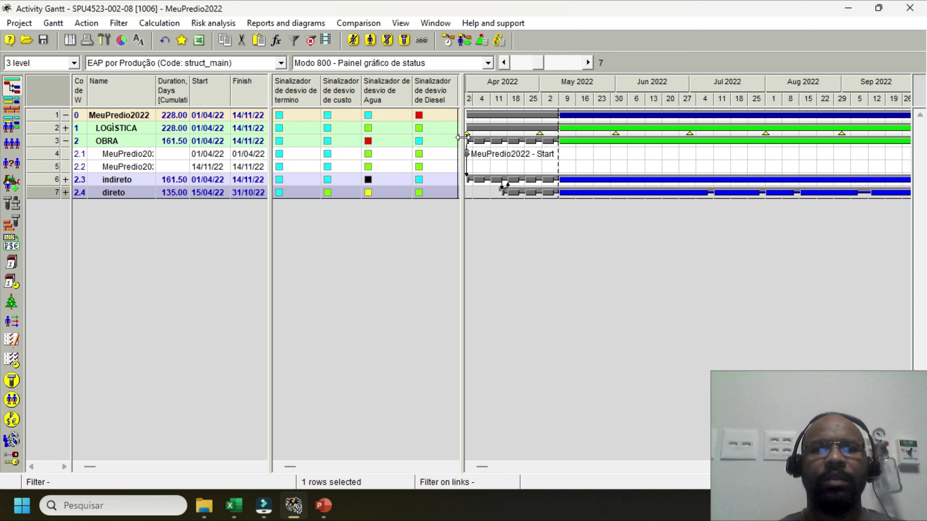
click(446, 95)
click(391, 100)
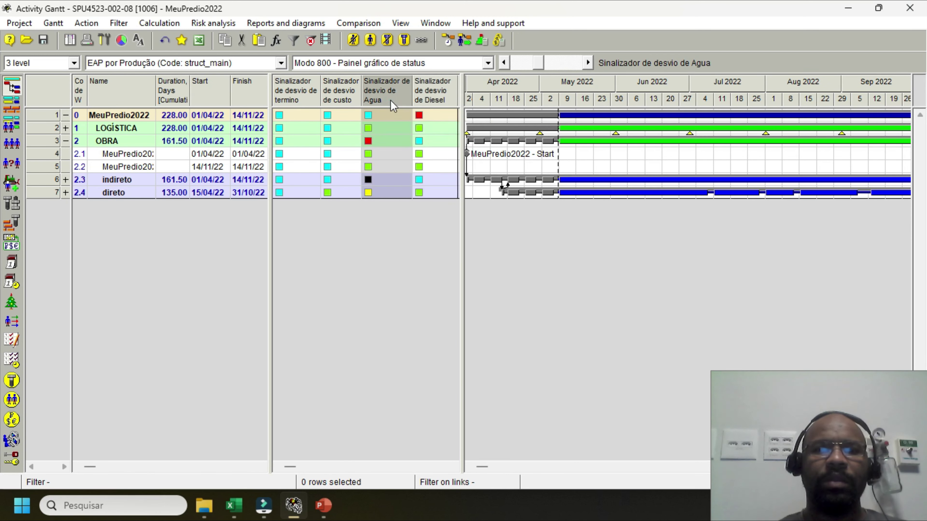
click(354, 95)
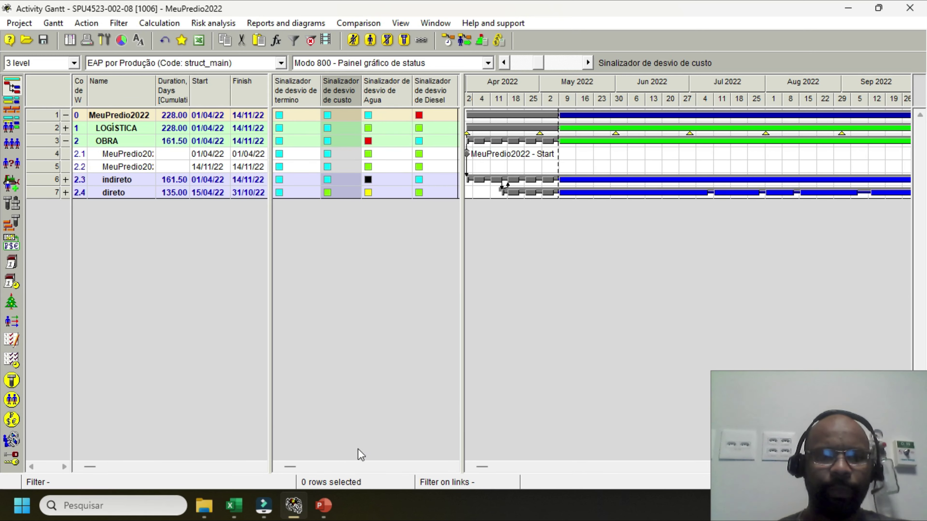
Switch to Excel and set the status of Requisito 3 in D13 to 1
click(234, 505)
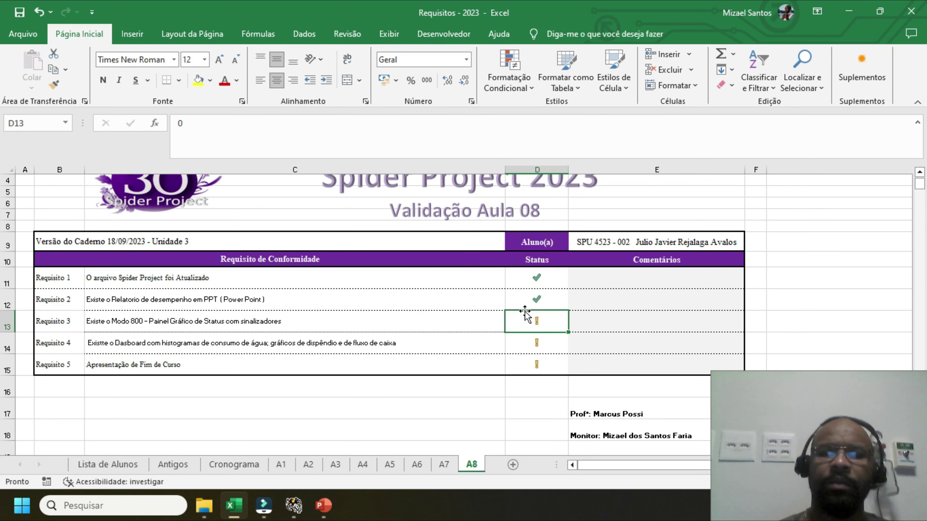
text(1)
key(Return)
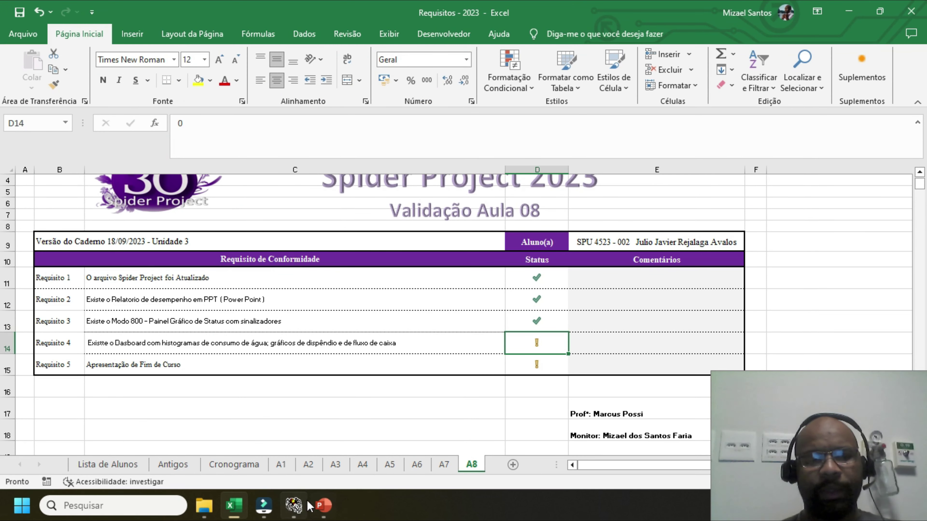
Open the Dashboard of project SPU4523-002-08 in Spider Project and review all charts on the Consumo de agua - Projeto page in full
click(296, 505)
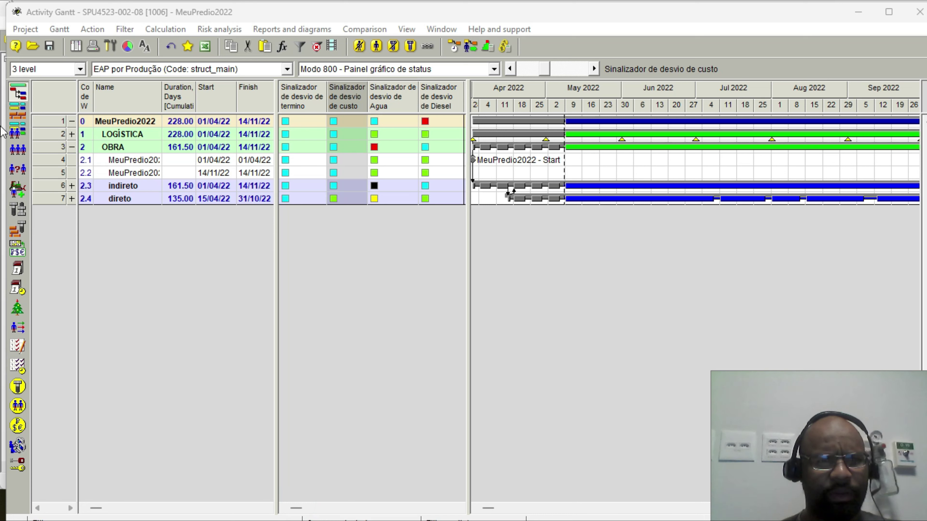
click(76, 47)
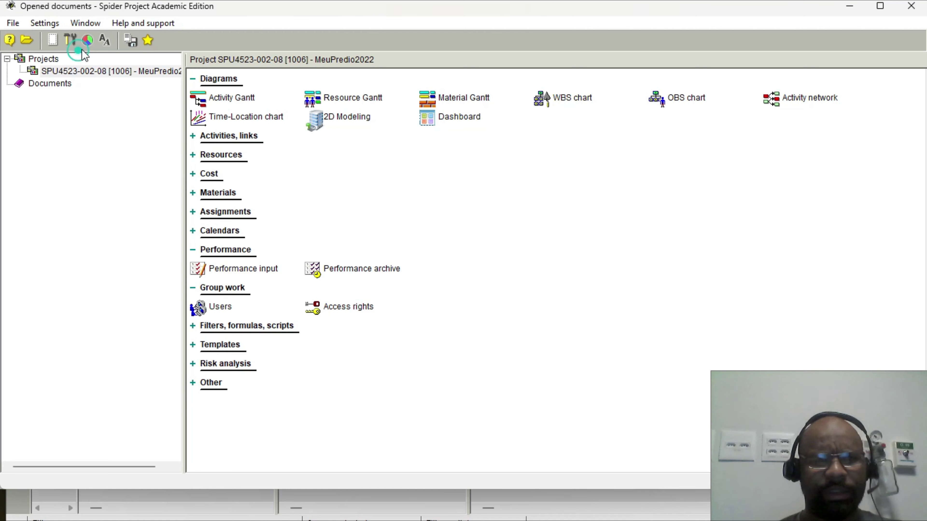
click(470, 124)
double_click(463, 117)
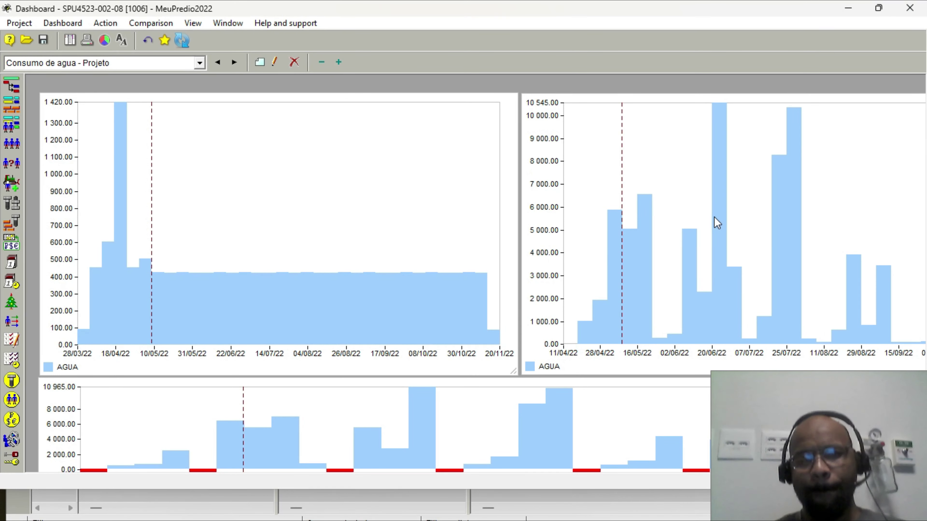
click(550, 145)
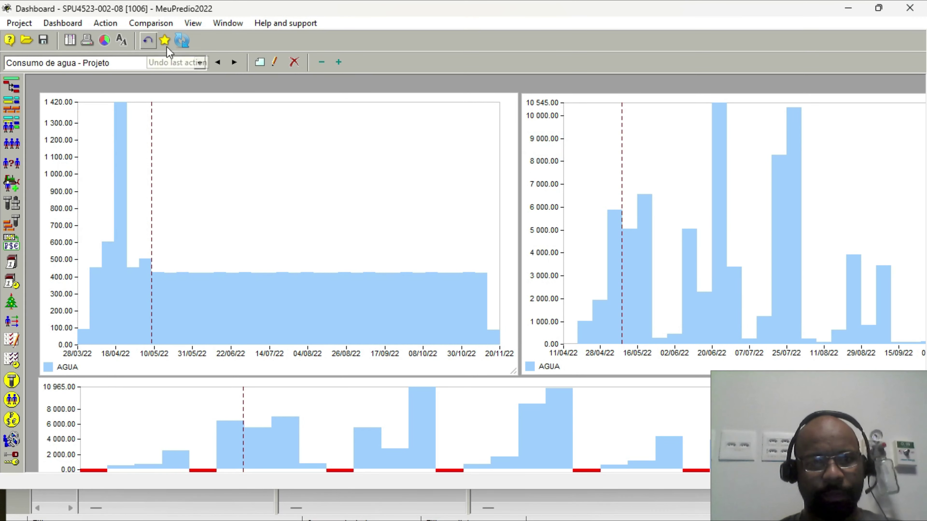
click(322, 62)
click(322, 62)
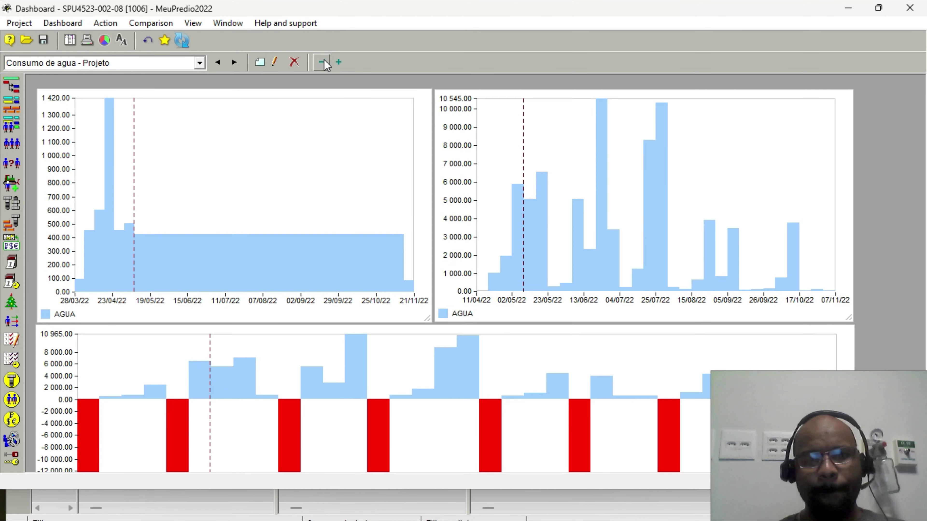
click(322, 62)
click(322, 62)
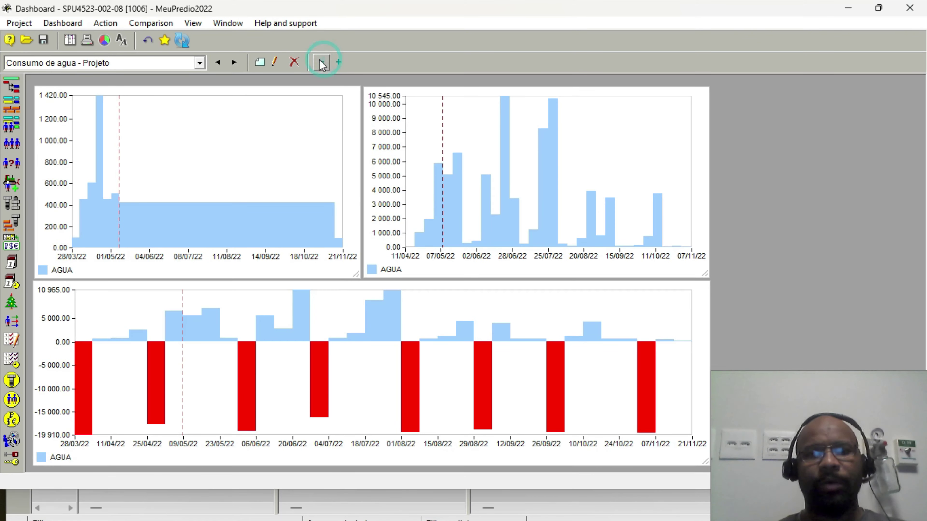
click(319, 61)
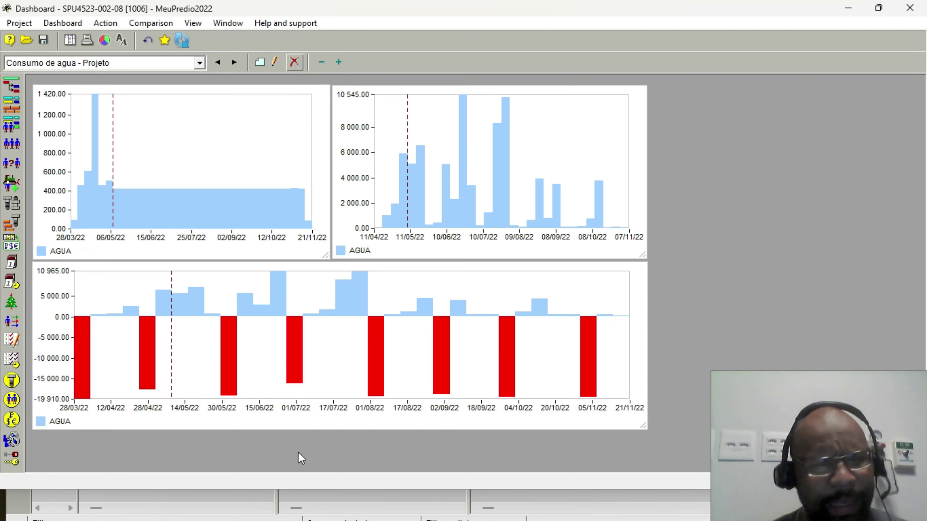
Reread Requisito 4 in Excel and inspect the parameters of each of the three AGUA diagrams on the dashboard, closing them without changes
click(471, 501)
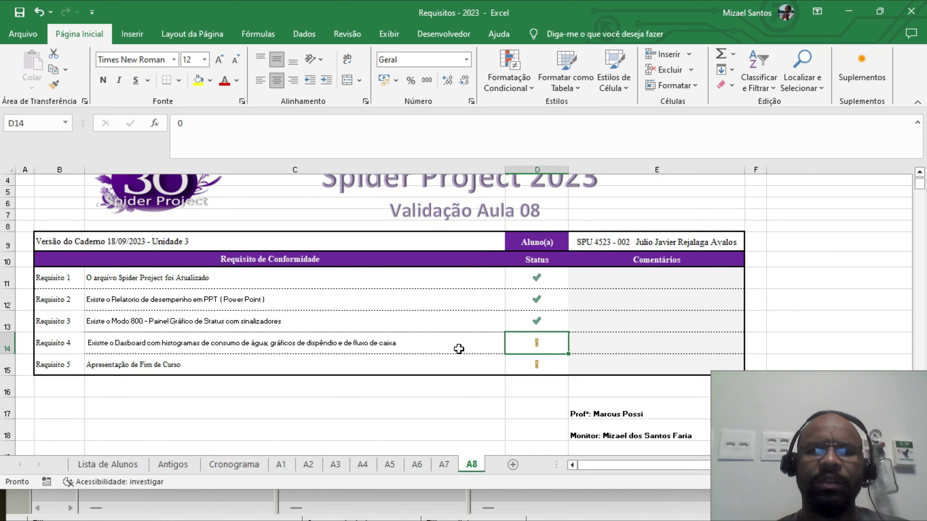
key(alt+Tab)
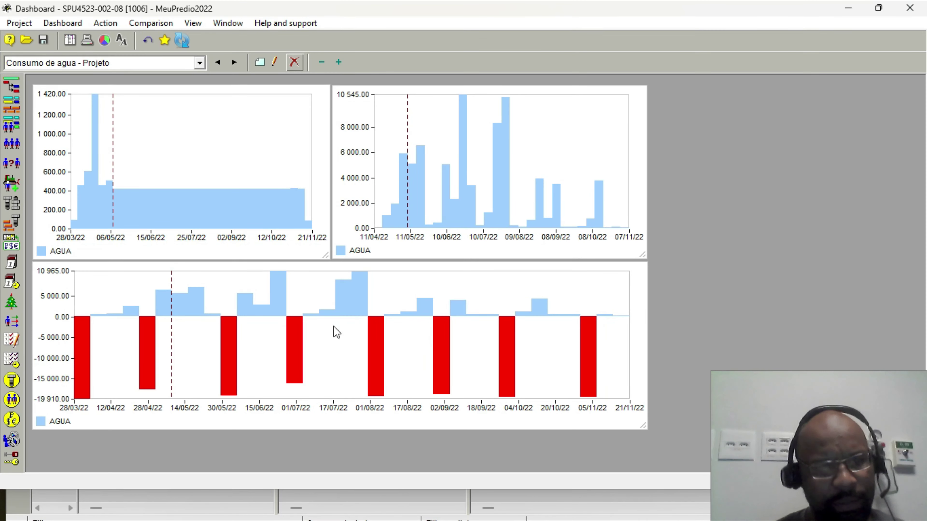
right_click(211, 194)
click(252, 212)
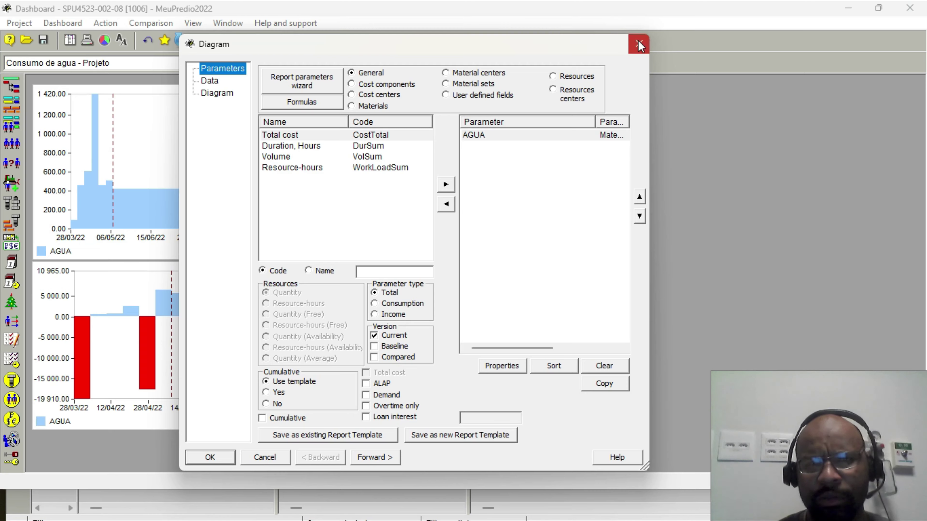
click(639, 44)
right_click(457, 162)
click(528, 186)
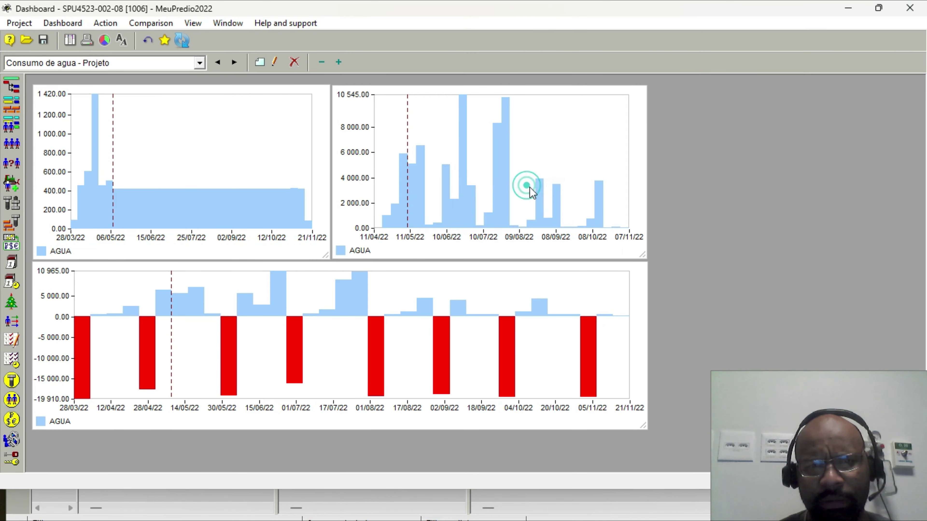
click(639, 45)
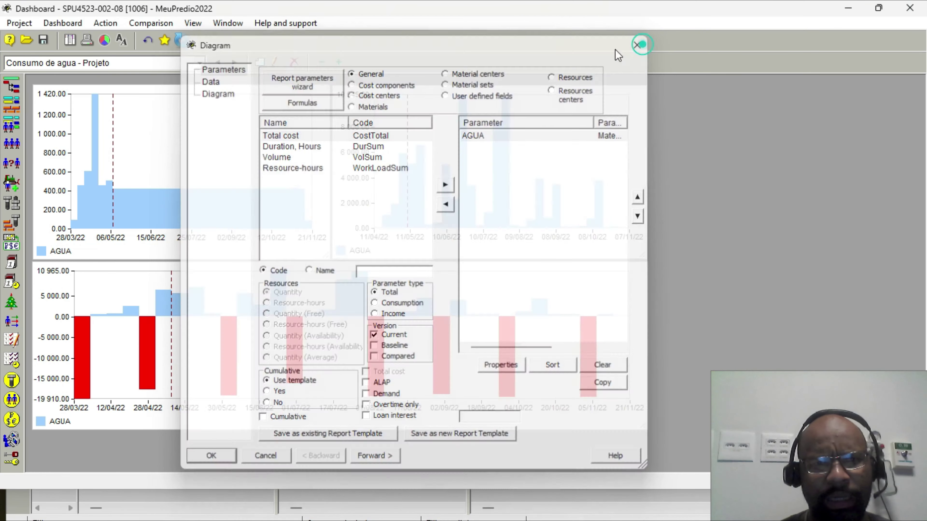
right_click(272, 366)
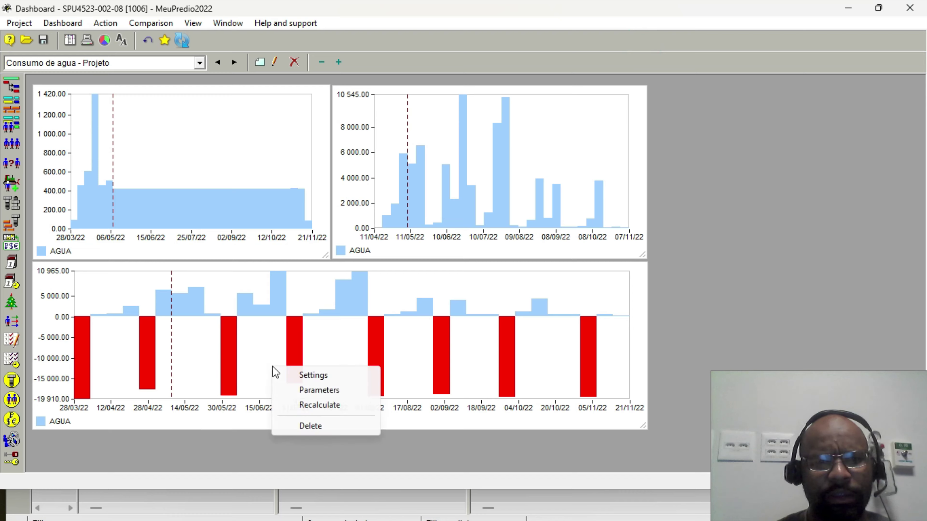
click(320, 393)
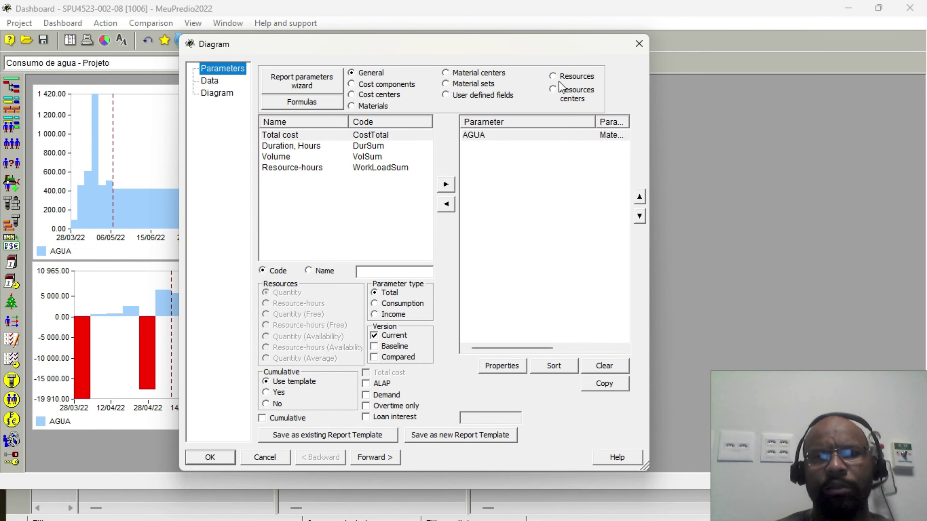
click(638, 44)
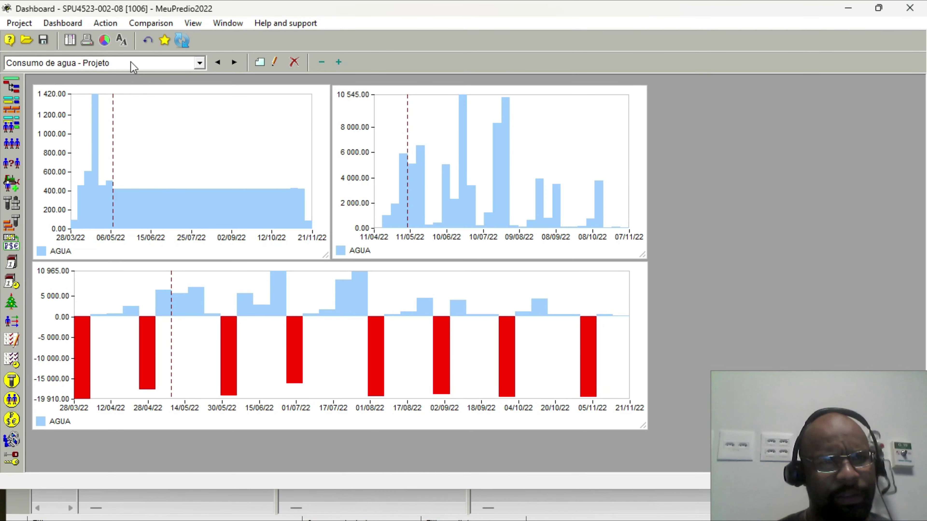
Show the dashboard page Informaciones financieras - Costo and review its expense, tax and project financing charts in full
click(128, 65)
click(122, 87)
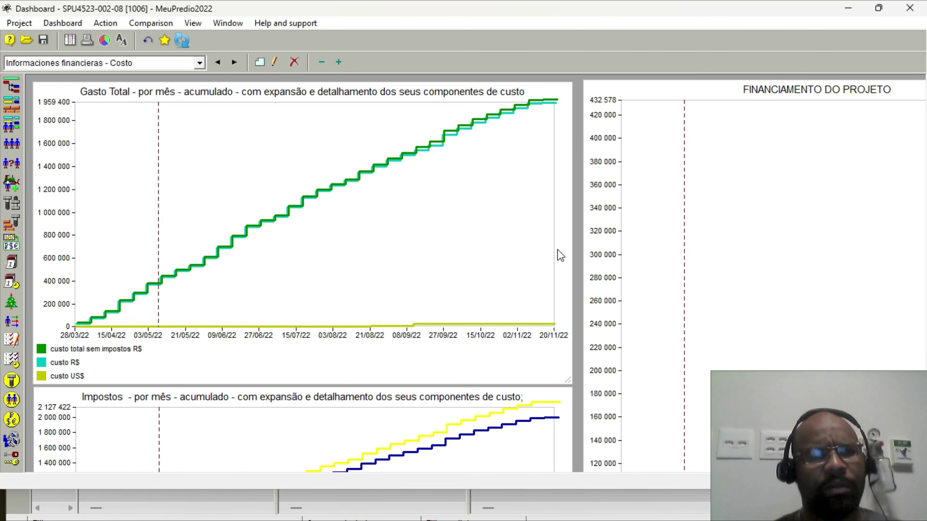
click(327, 62)
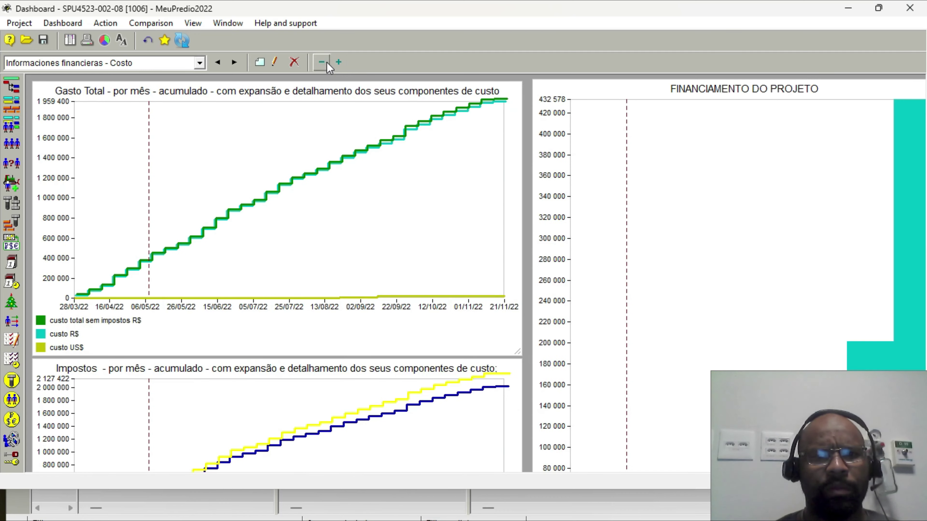
click(327, 62)
click(327, 62)
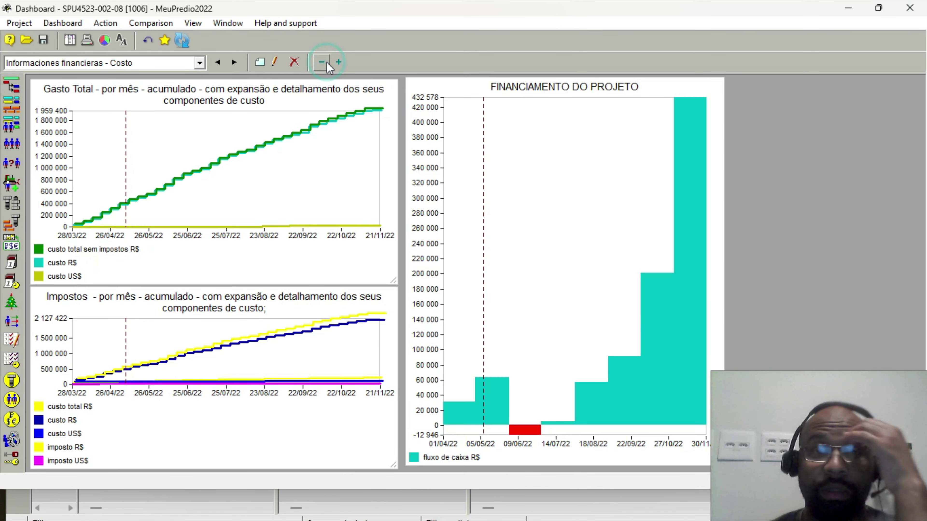
click(327, 62)
click(326, 61)
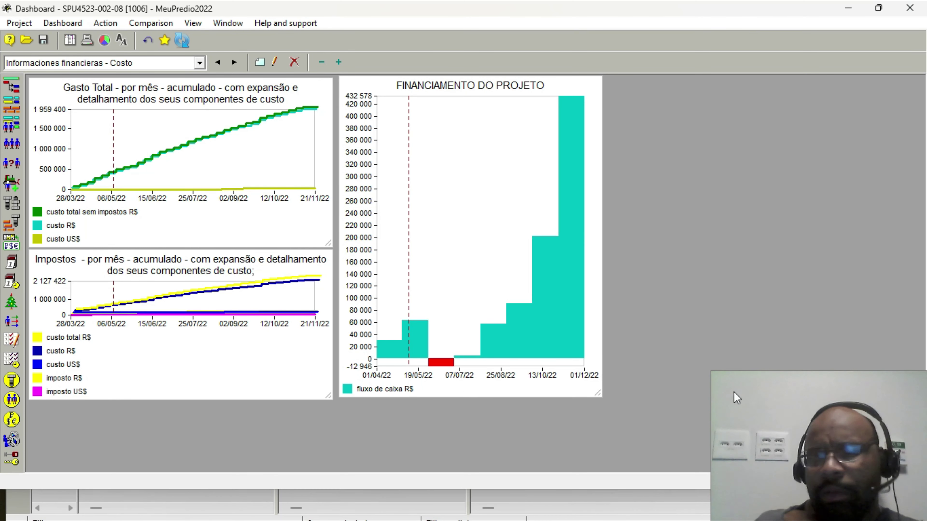
click(721, 395)
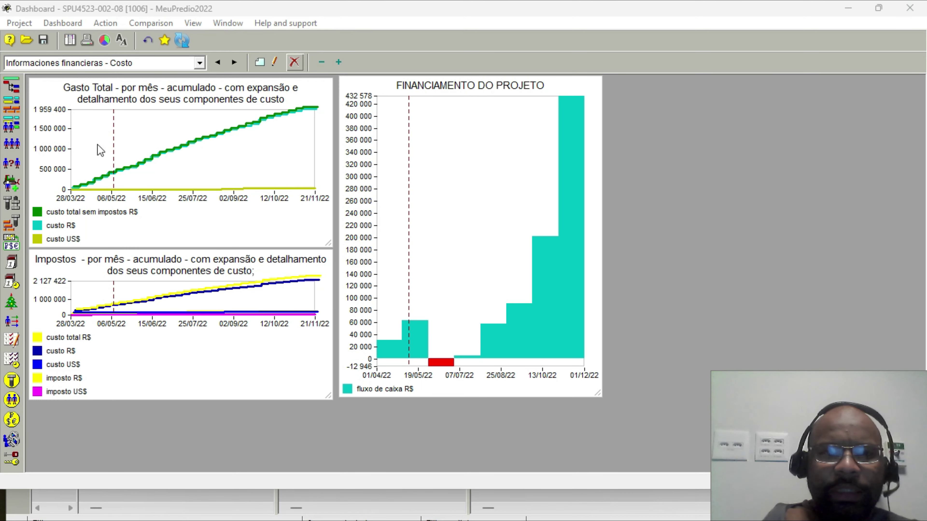
Add a new empty dashboard page with the name Page 3
click(259, 62)
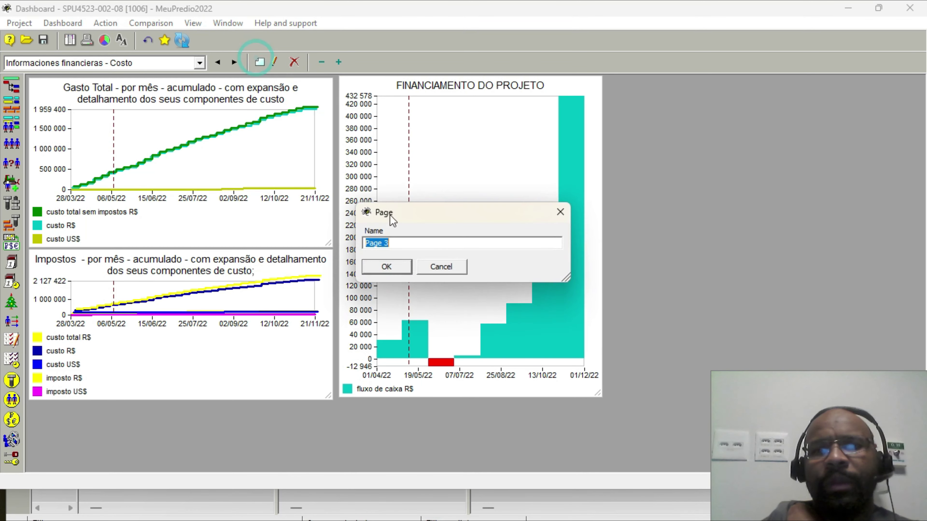
click(403, 265)
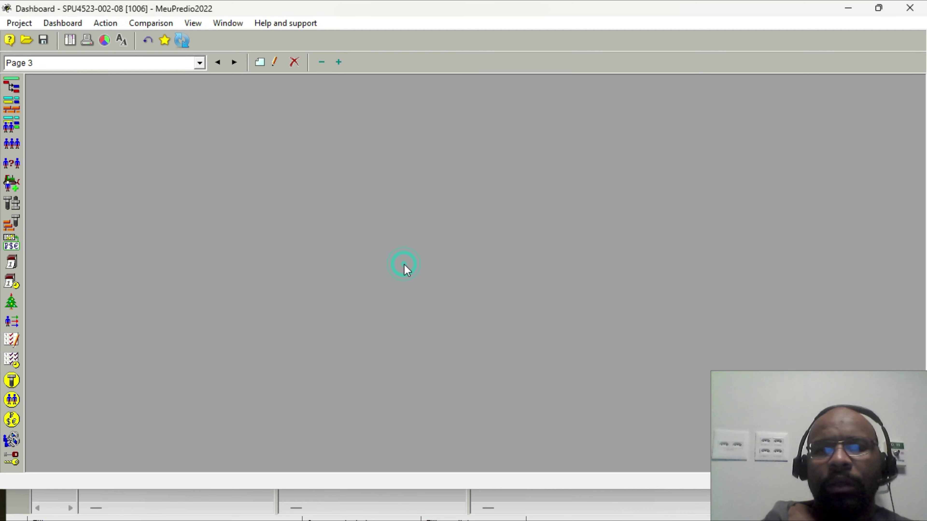
right_click(111, 96)
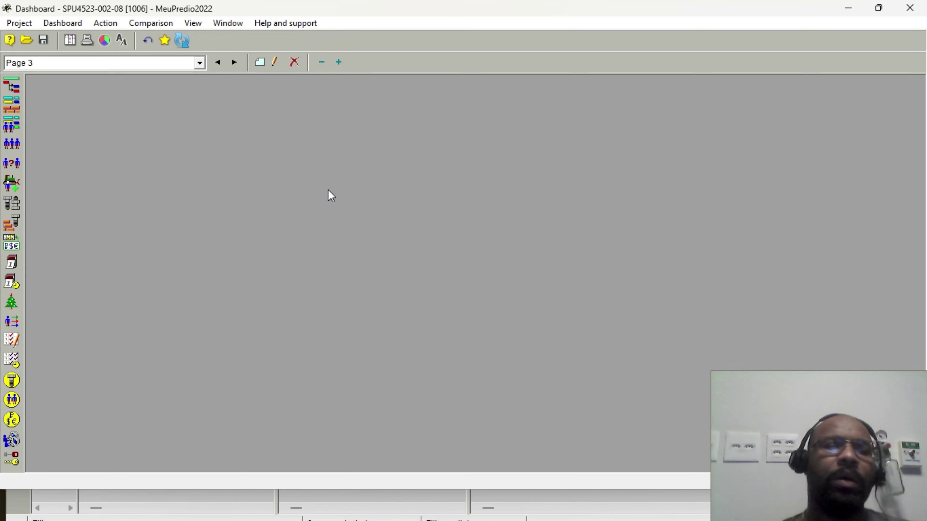
Return to the Activity Gantt, select the Sinalizador de desvio de Agua column, and bring up the Opened documents window
click(11, 87)
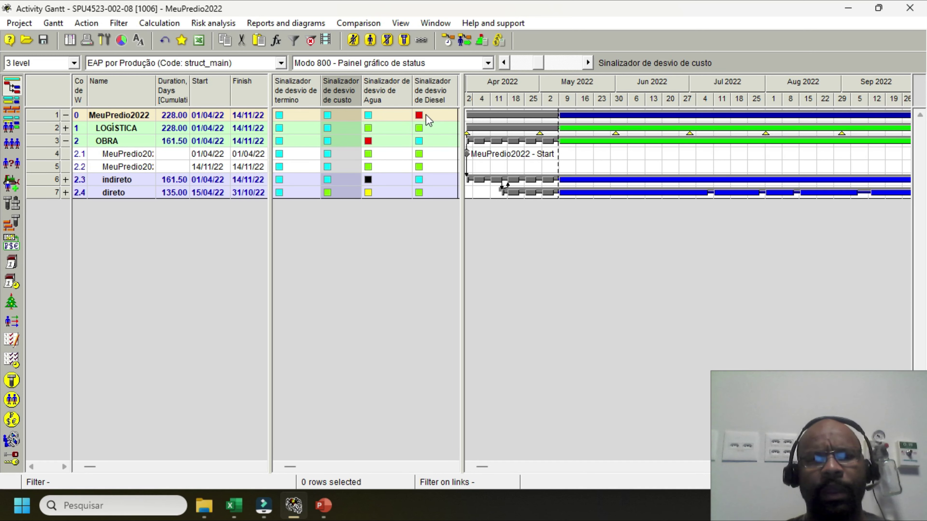
click(399, 92)
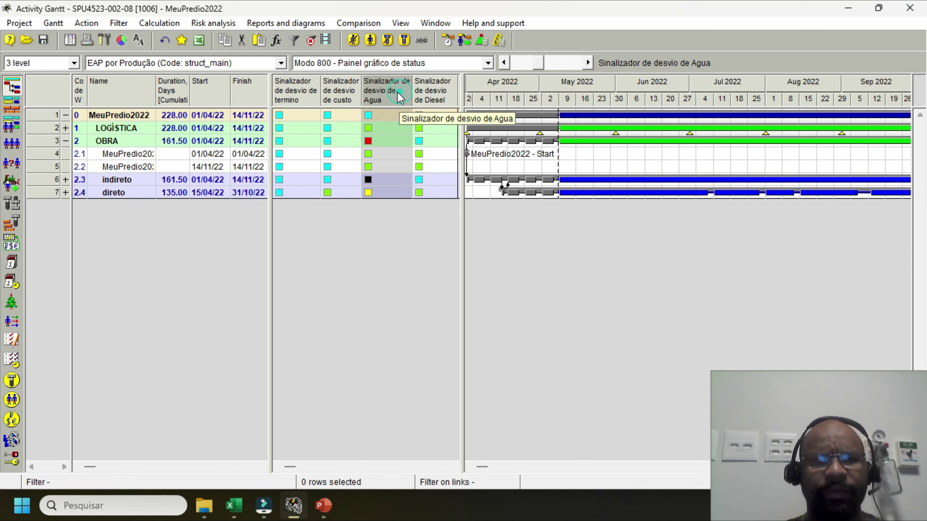
click(60, 39)
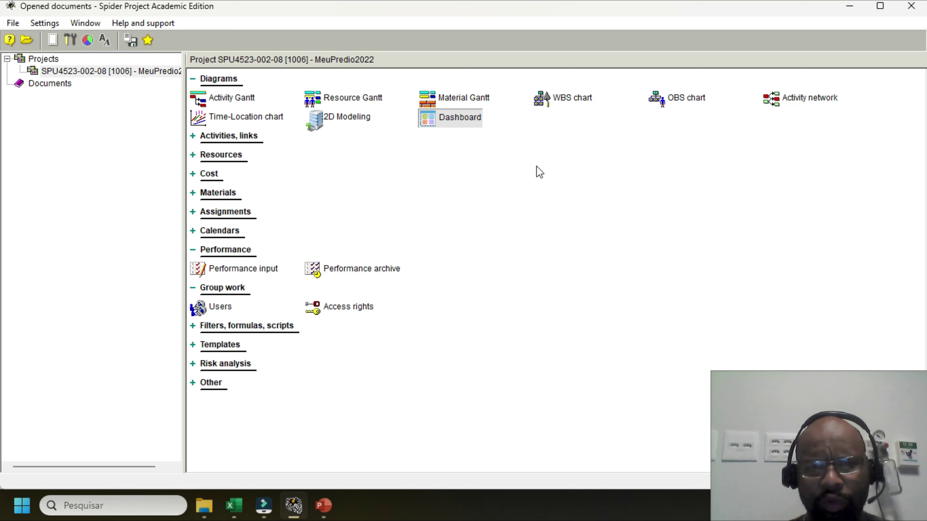
Bring up the project's Signals table from the Opened documents window
click(193, 136)
click(193, 173)
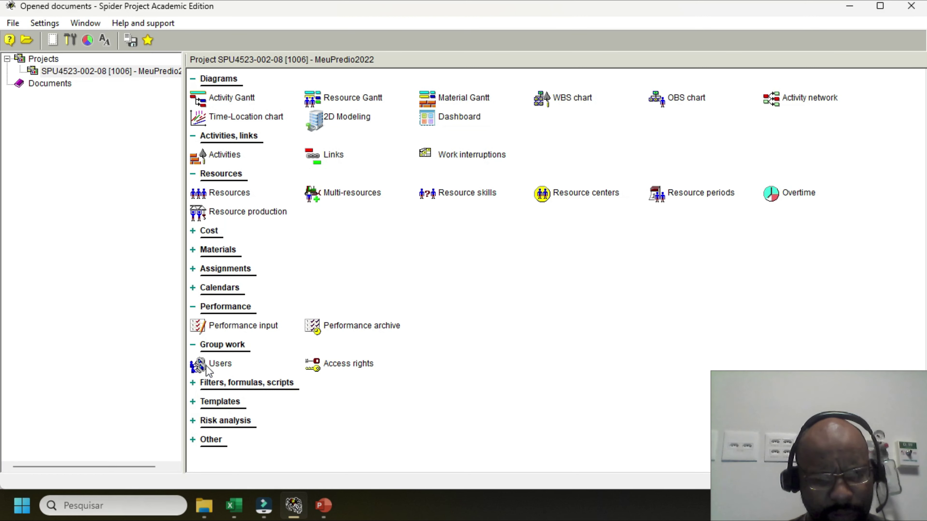
click(193, 440)
scroll(575, 269, down, 1)
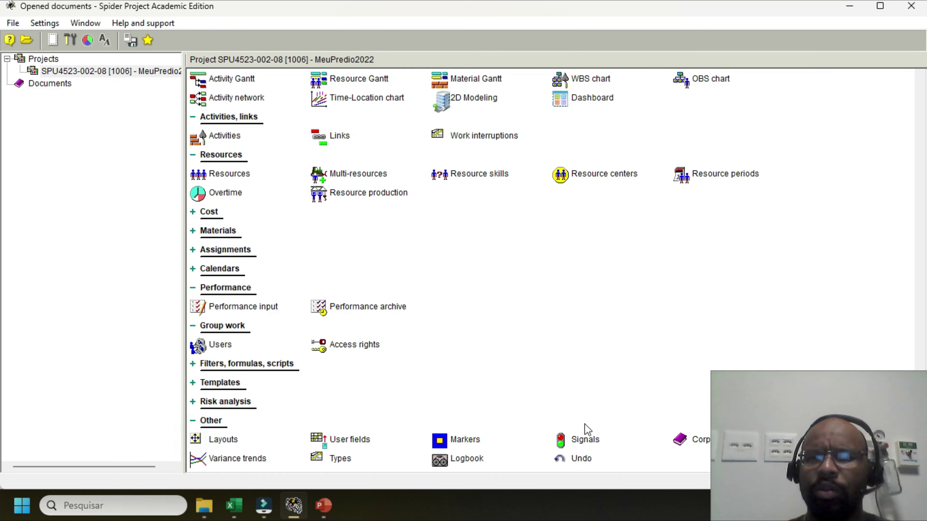
click(591, 436)
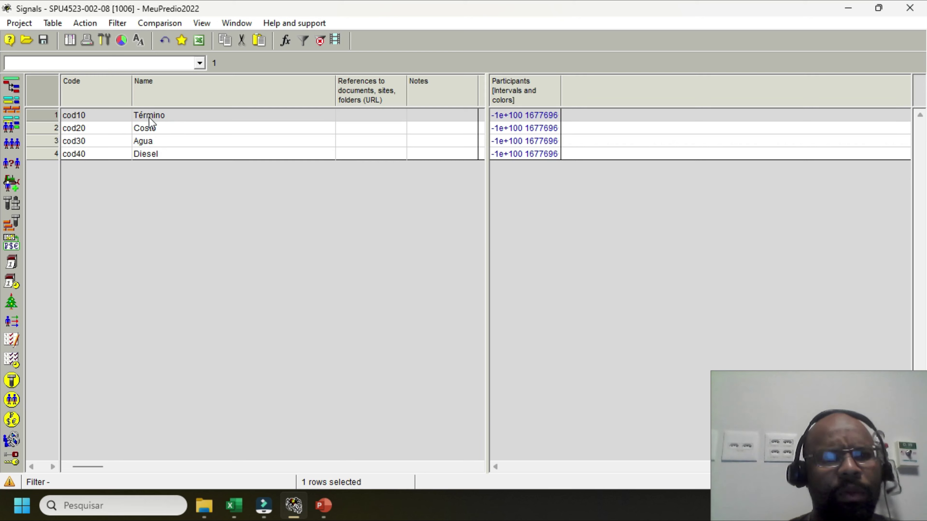
Inspect the intervals and colors of the Agua signal one by one, closing its properties without changes
double_click(50, 143)
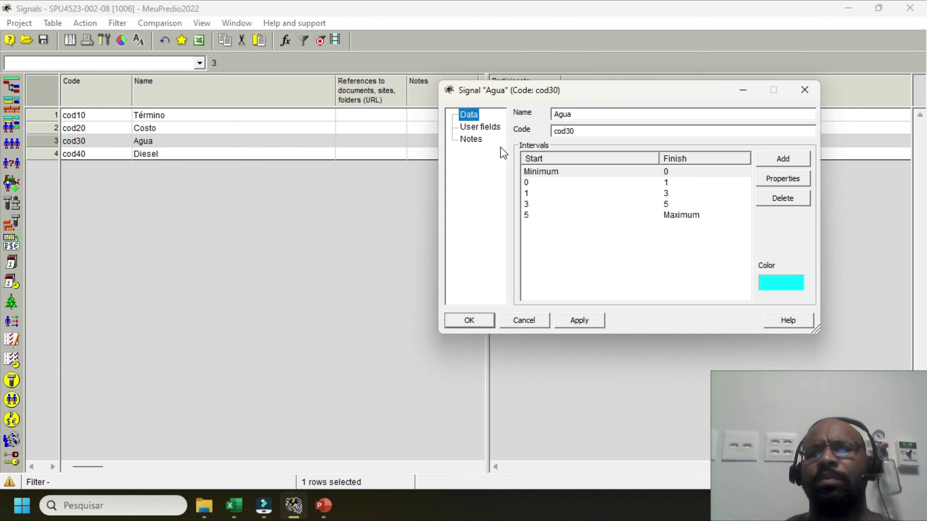
click(659, 183)
click(660, 193)
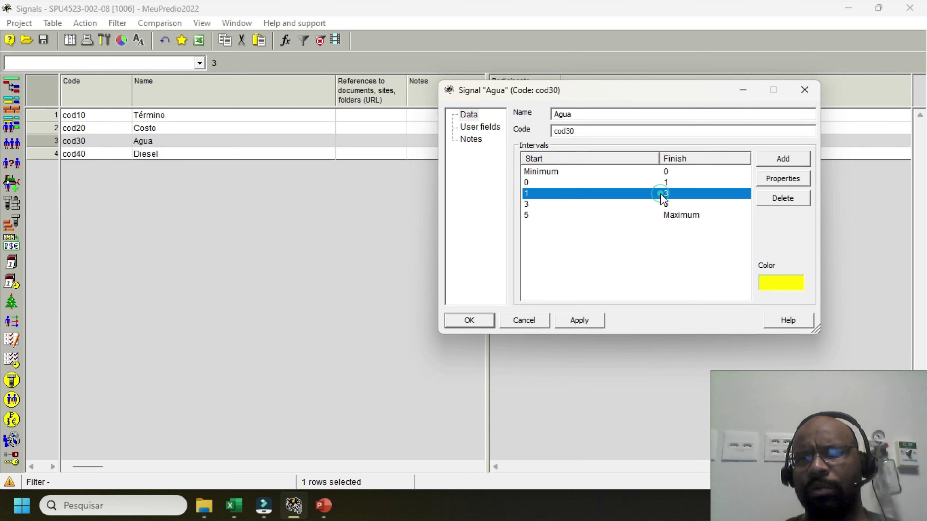
click(664, 205)
click(666, 218)
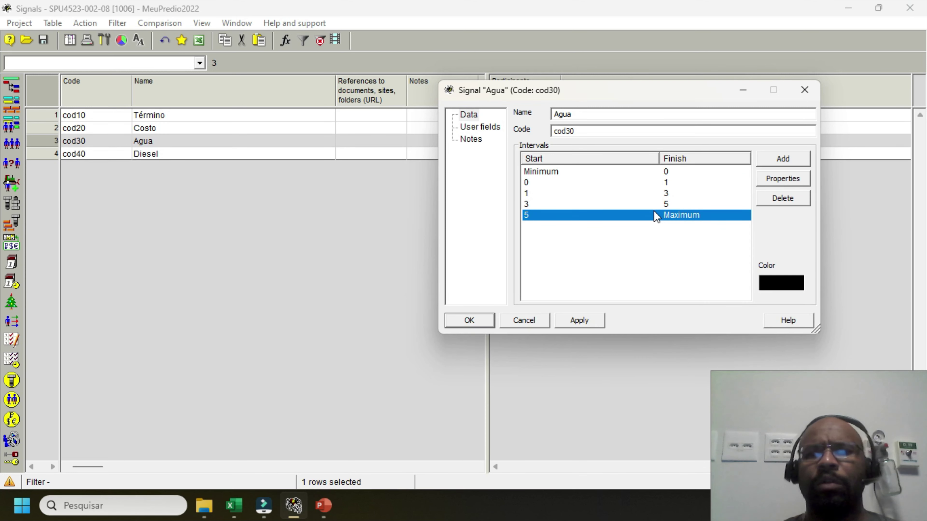
click(801, 91)
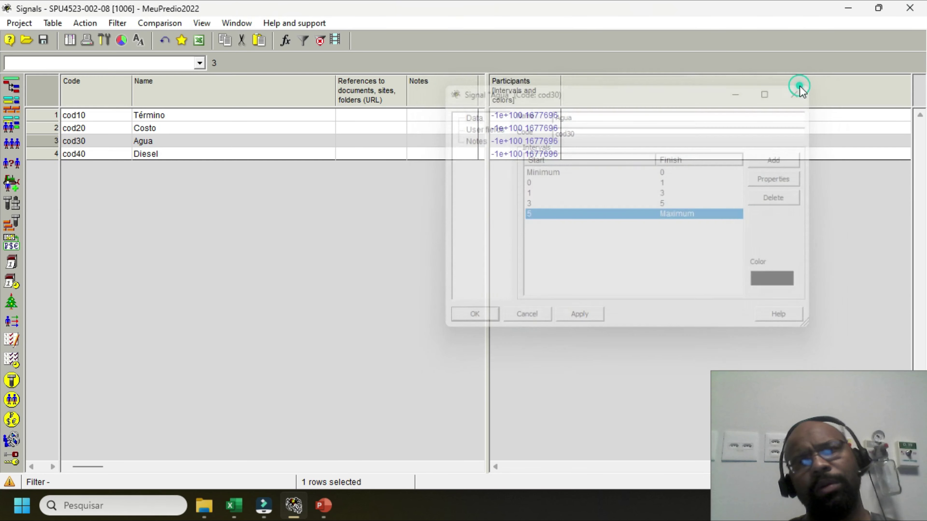
Return to the Activity Gantt and review the signal, values and formula settings of the Sinalizador de desvio de Agua user field
click(21, 86)
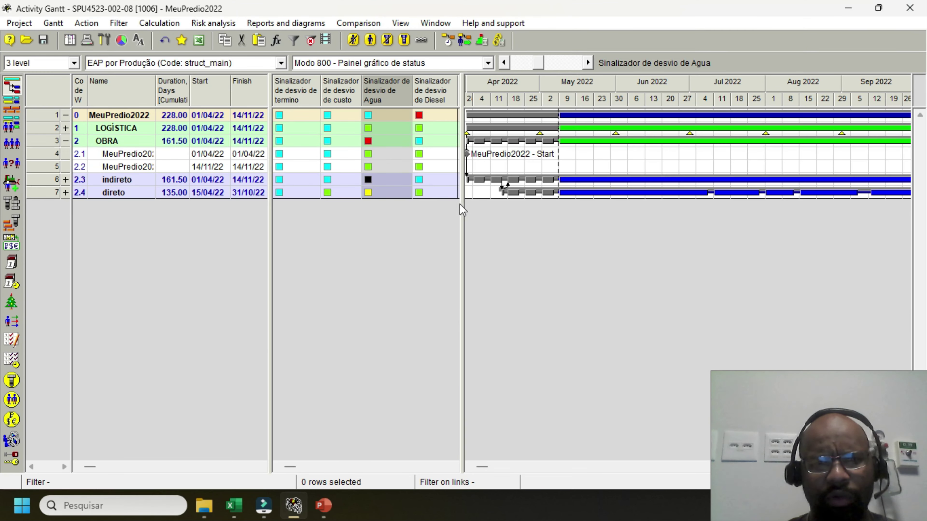
right_click(367, 182)
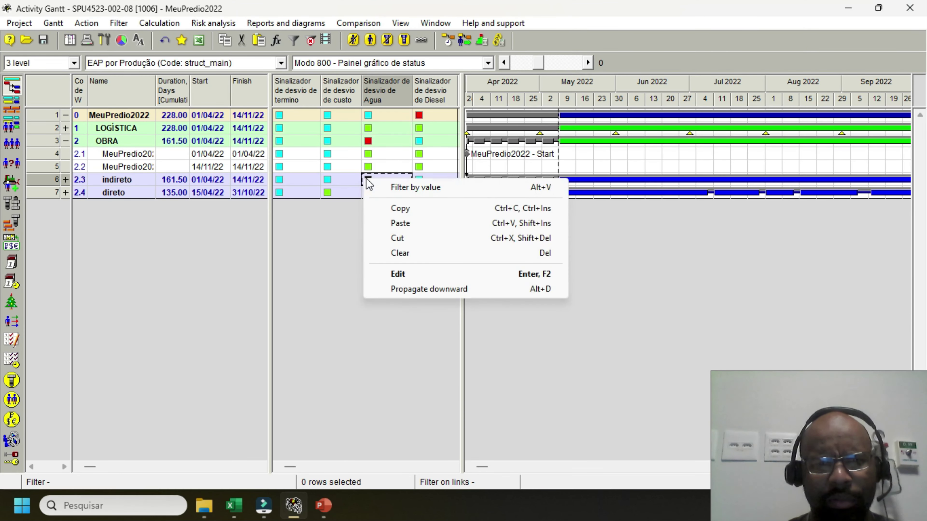
click(398, 101)
double_click(397, 102)
click(314, 215)
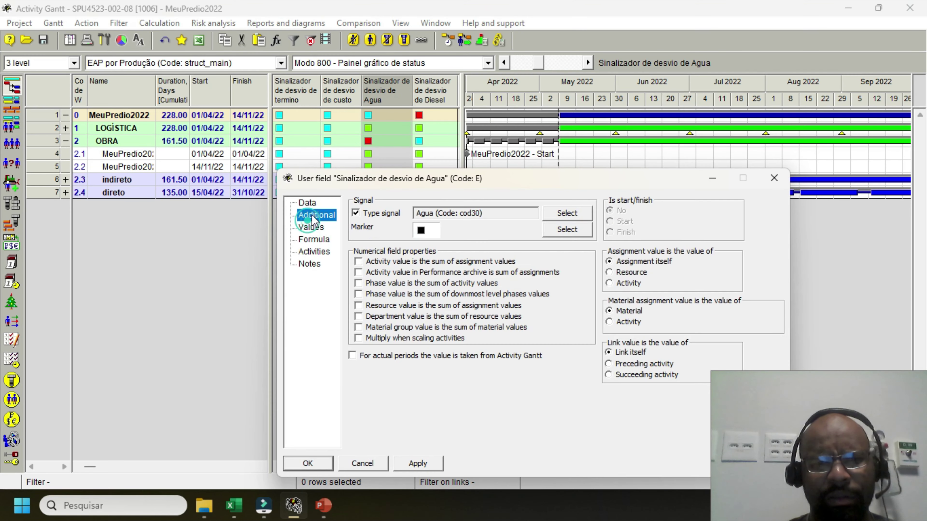
click(310, 227)
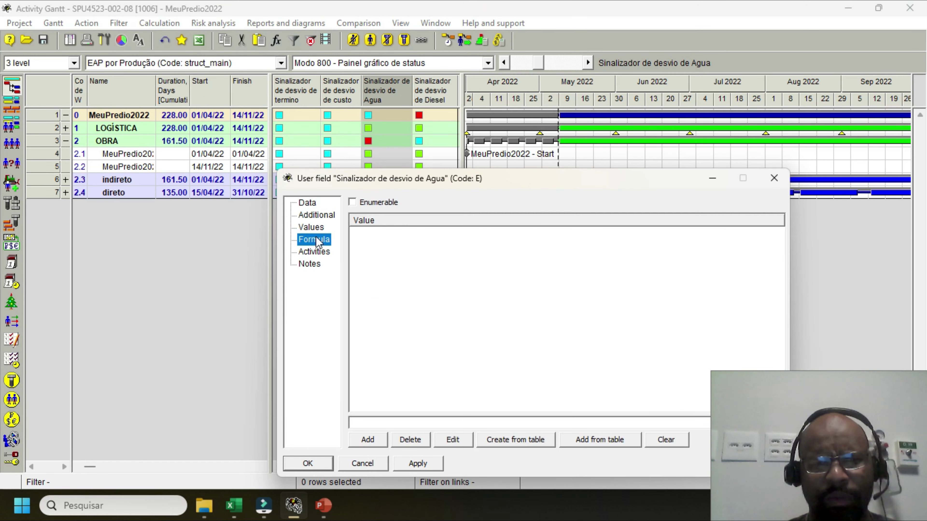
click(314, 240)
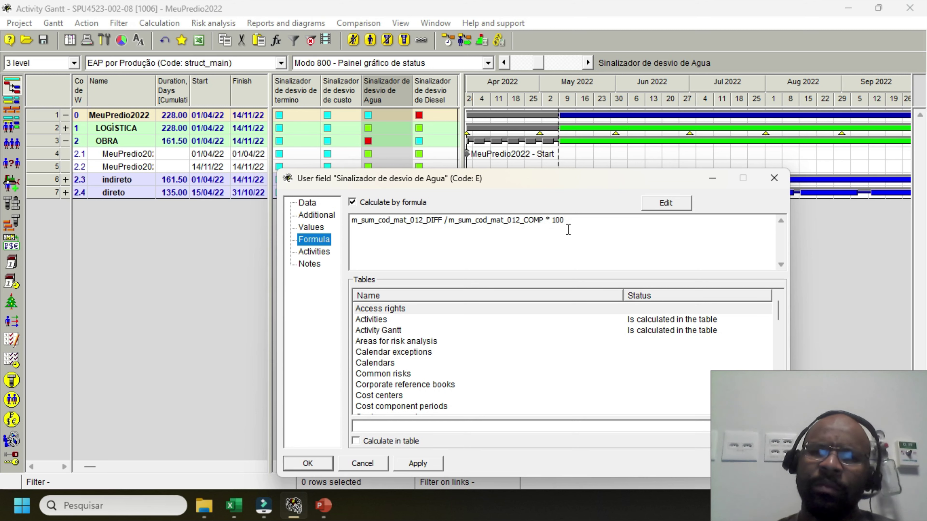
Bring up the field's formula in the editor for the Activity Gantt table and examine its DIFF and COMP terms
click(666, 201)
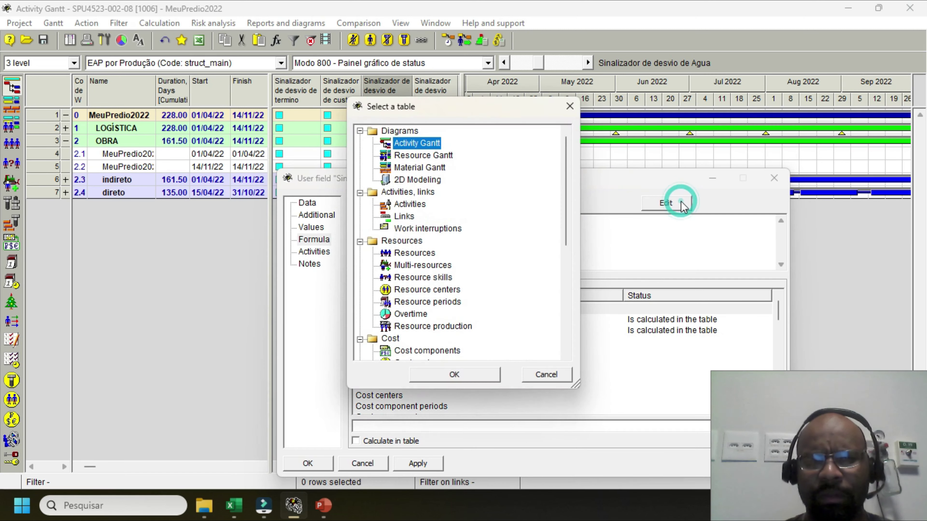
click(442, 377)
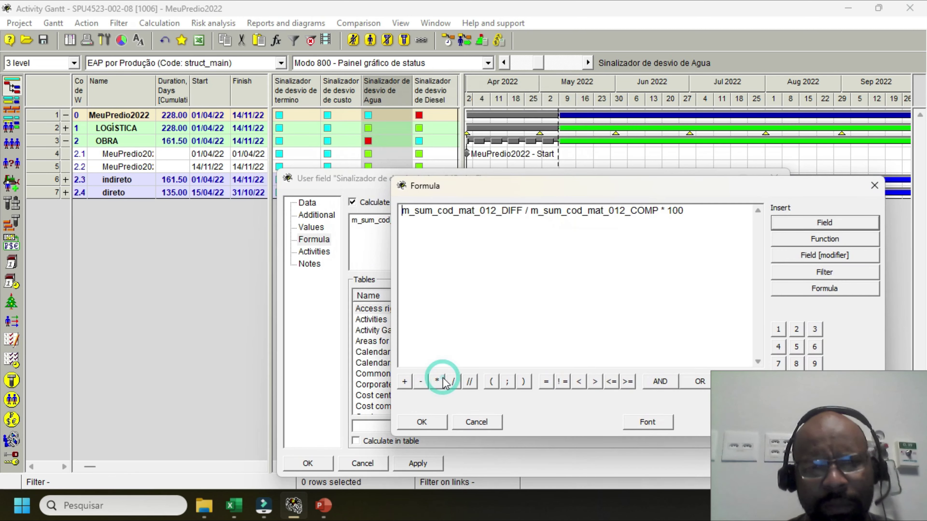
click(512, 214)
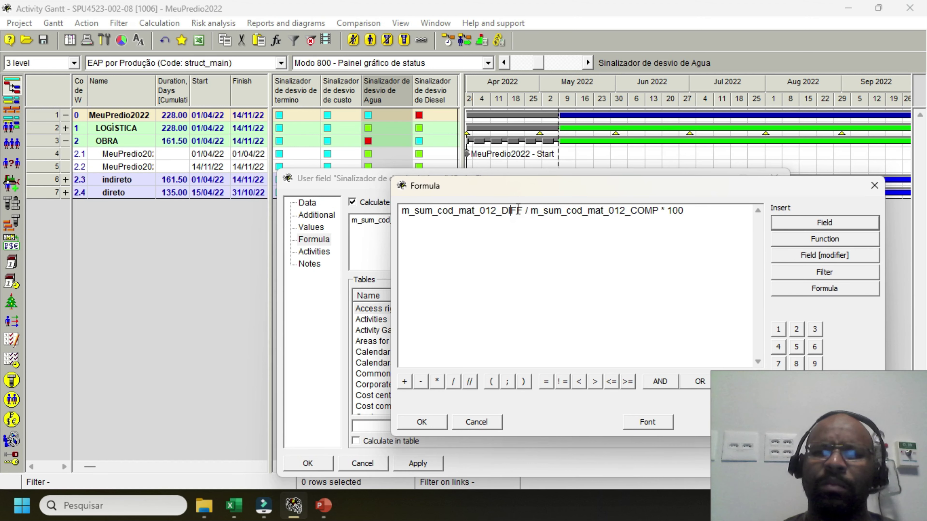
double_click(518, 211)
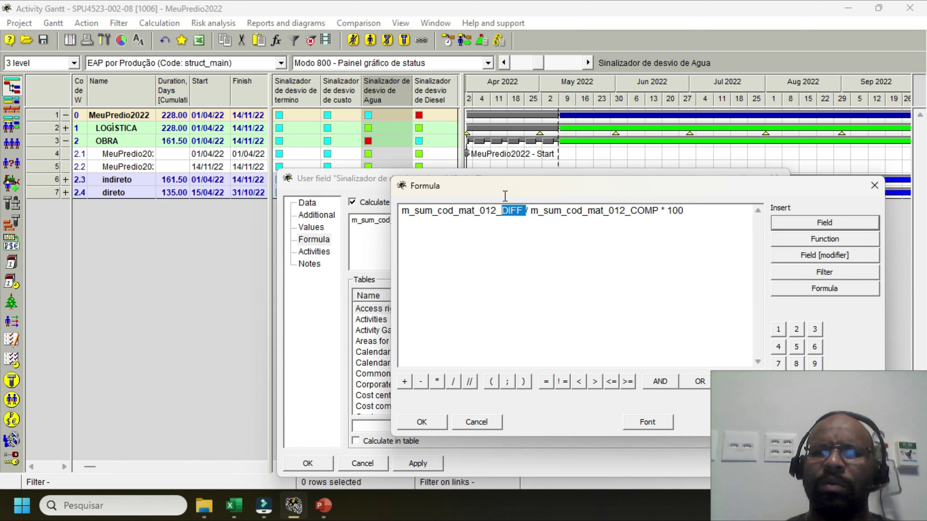
click(703, 210)
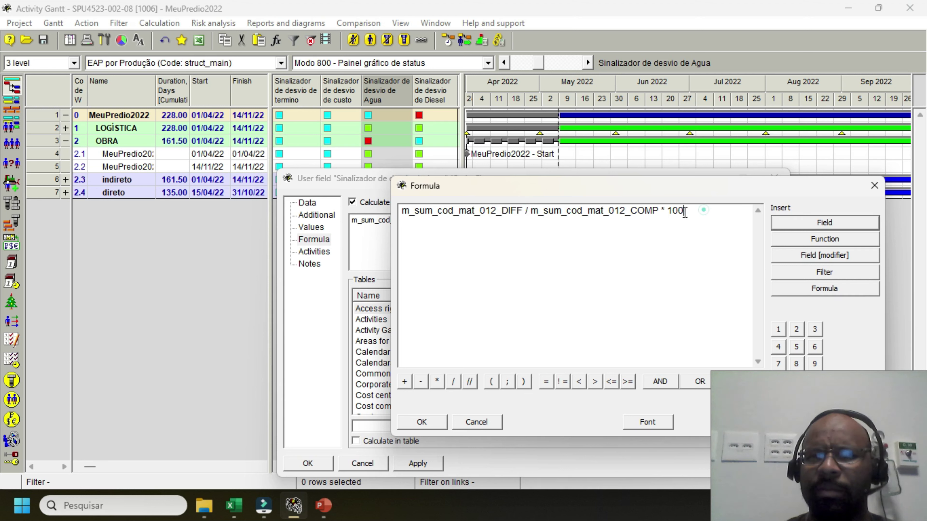
double_click(663, 211)
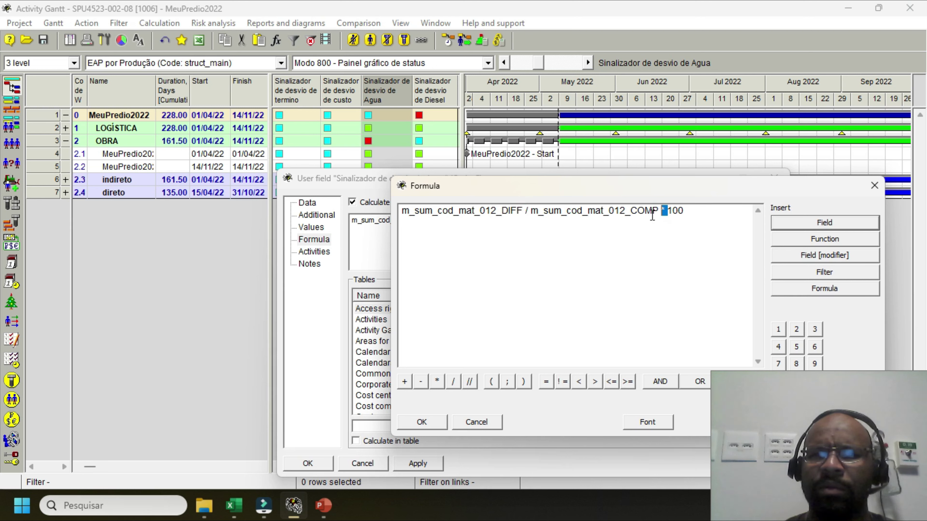
drag(658, 211, 631, 227)
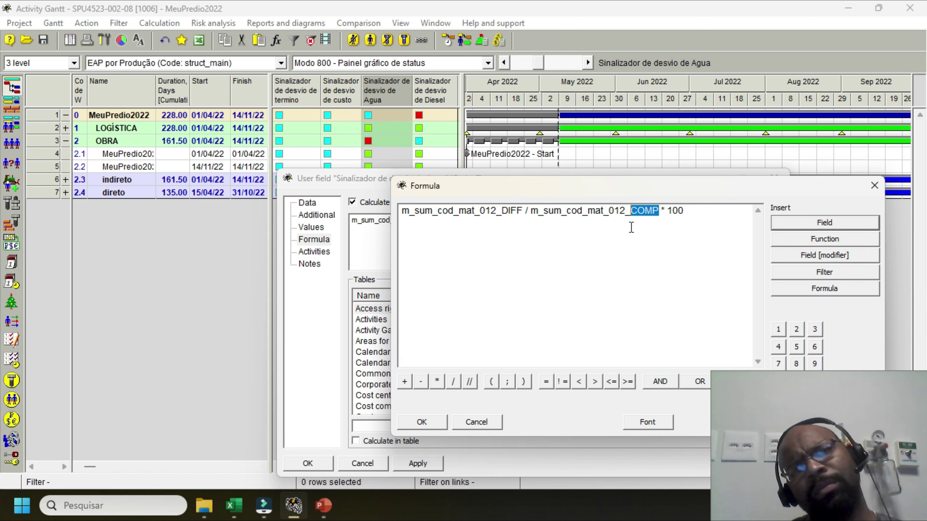
Check the comparison options for the AGUA material among the insertable formula fields, closing the field selection and formula editor without changes
click(813, 220)
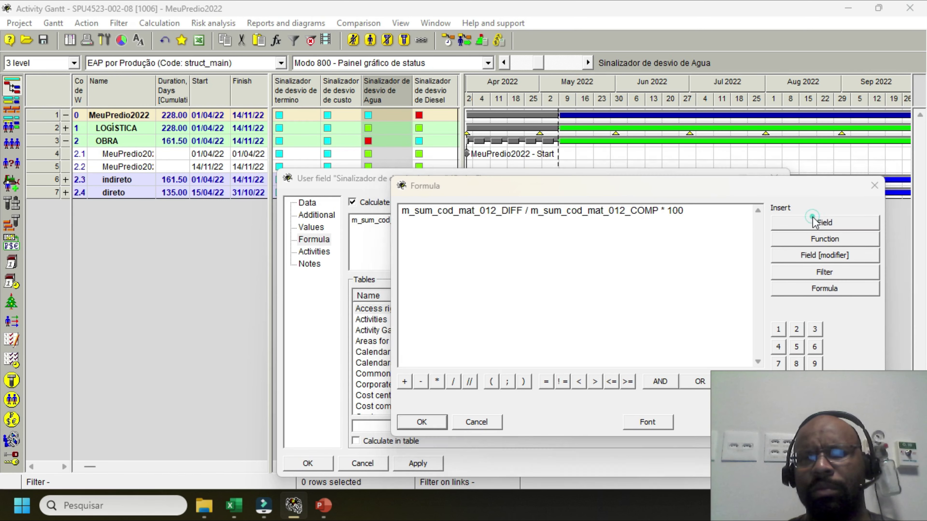
click(496, 116)
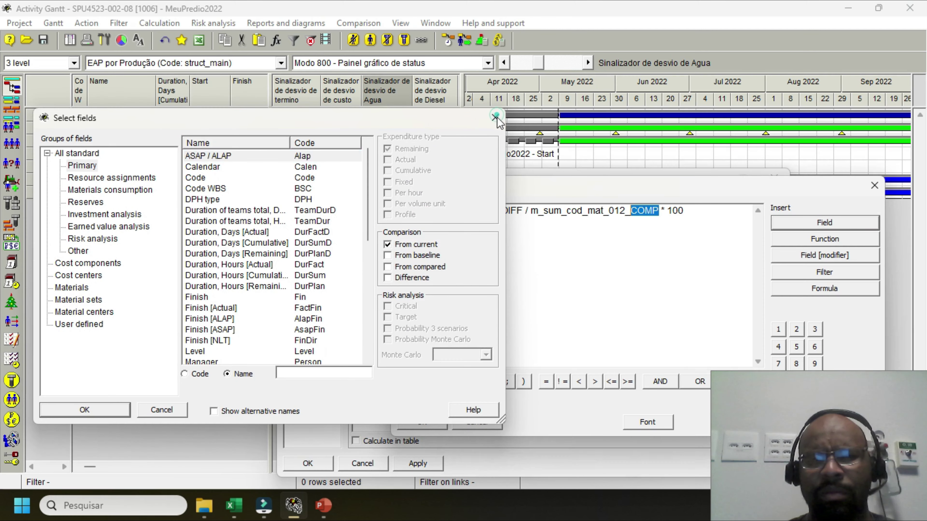
click(851, 223)
click(79, 278)
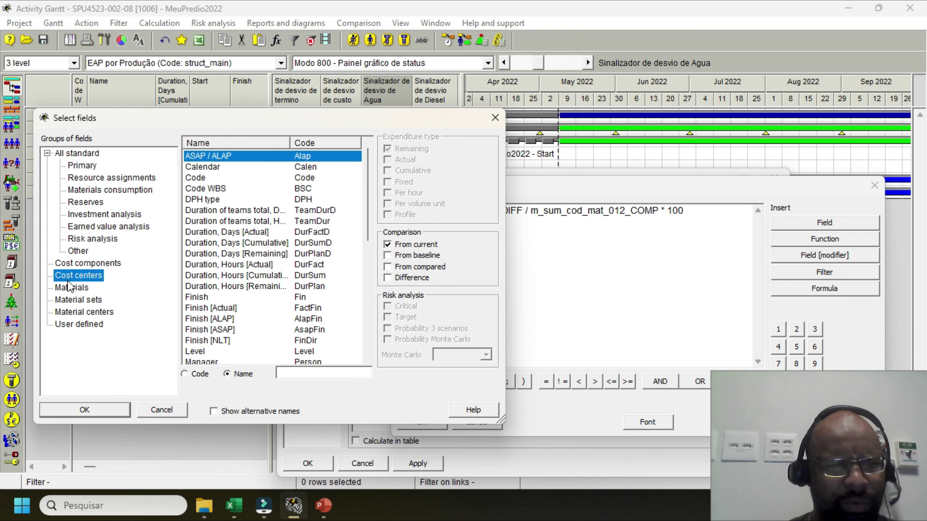
click(72, 287)
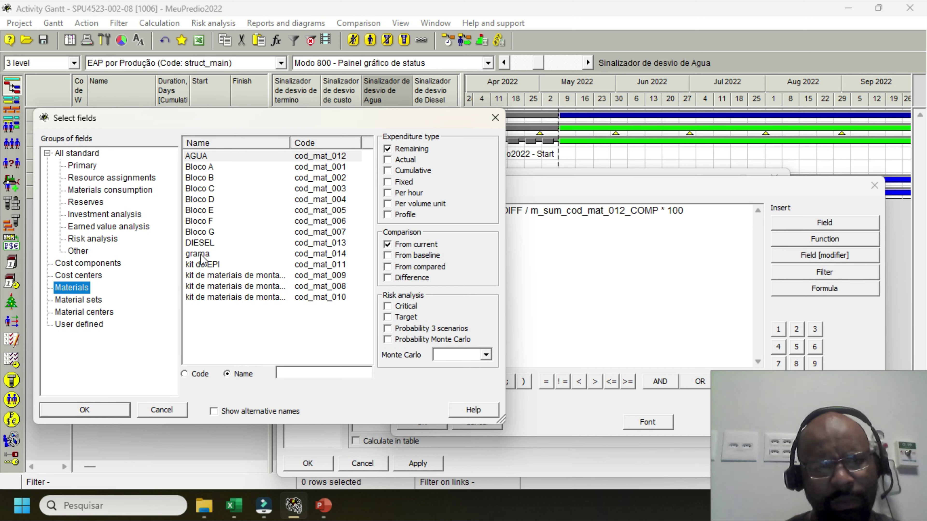
click(205, 156)
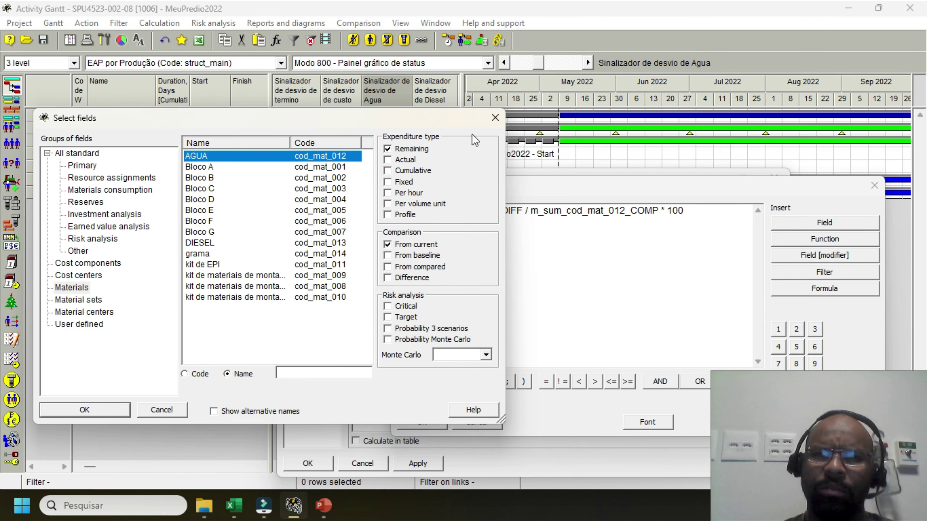
click(491, 124)
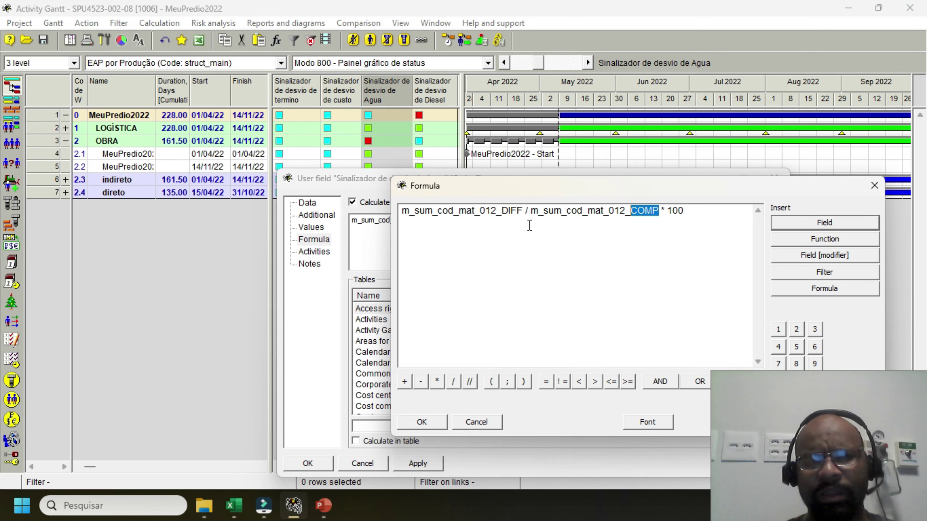
click(874, 185)
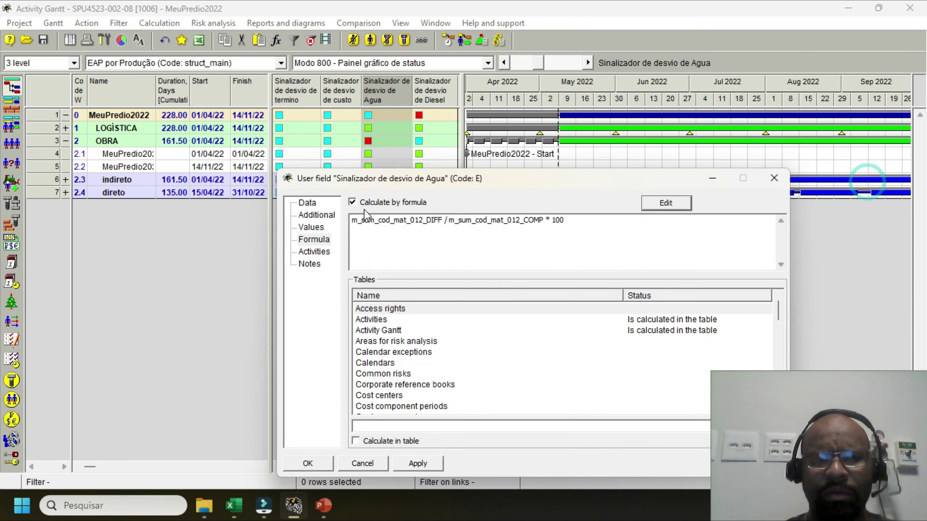
Turn off Type signal for the Sinalizador de desvio de Agua field and apply it to show numerical values
click(310, 215)
click(306, 203)
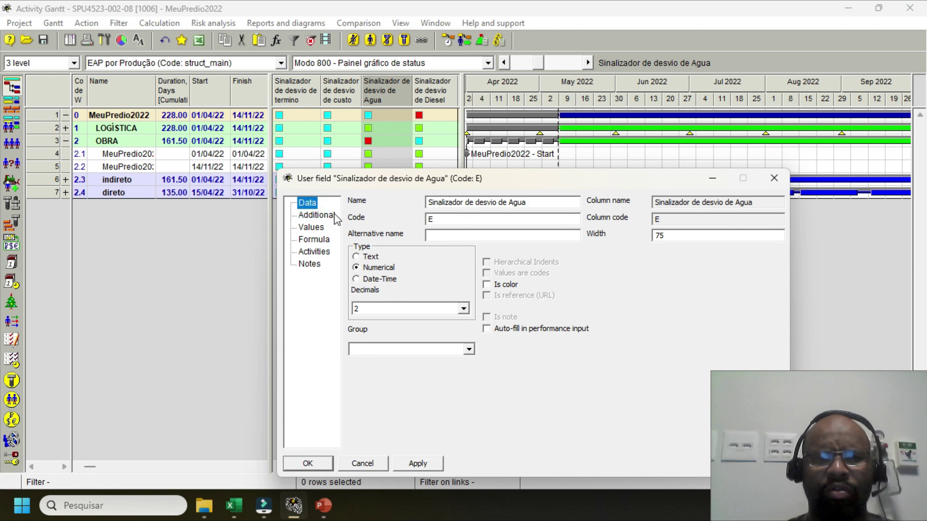
click(321, 215)
click(395, 213)
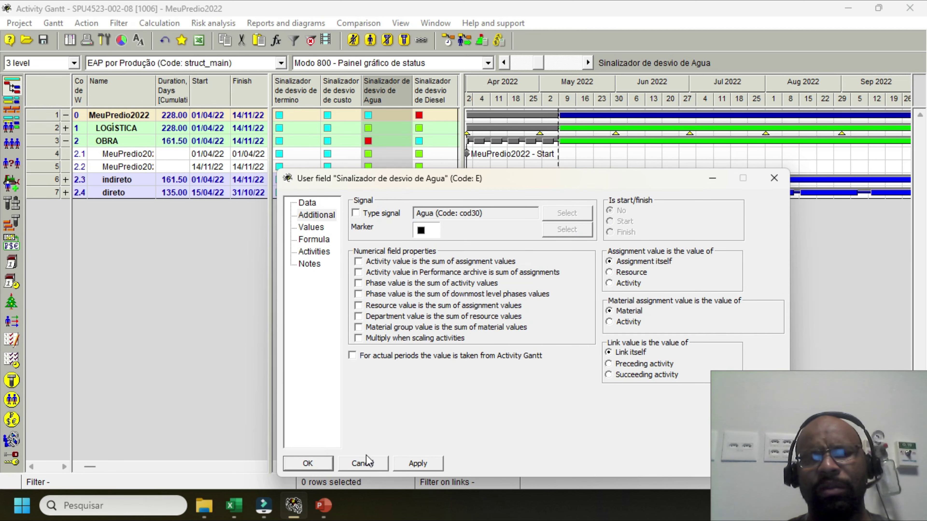
click(406, 462)
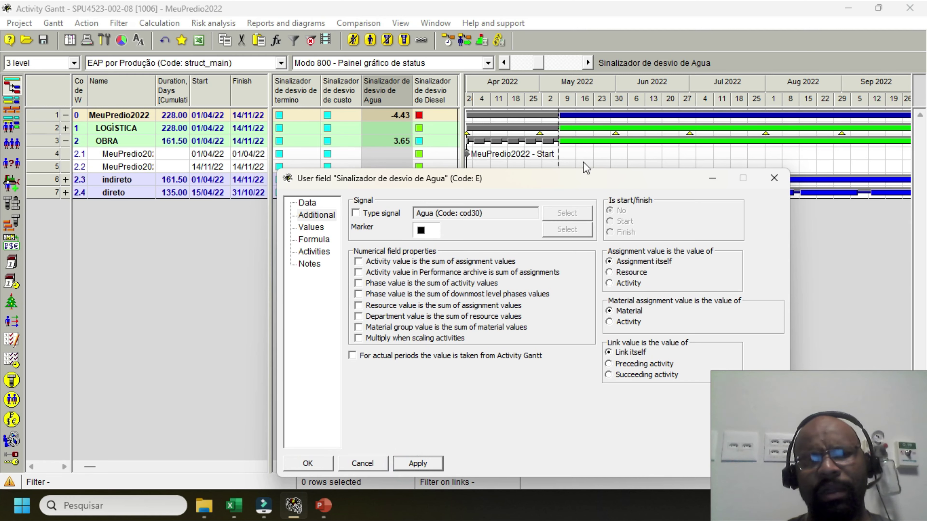
Expand the indireto phase to examine its water deviation values, and close the Agua field's properties
drag(626, 182, 553, 255)
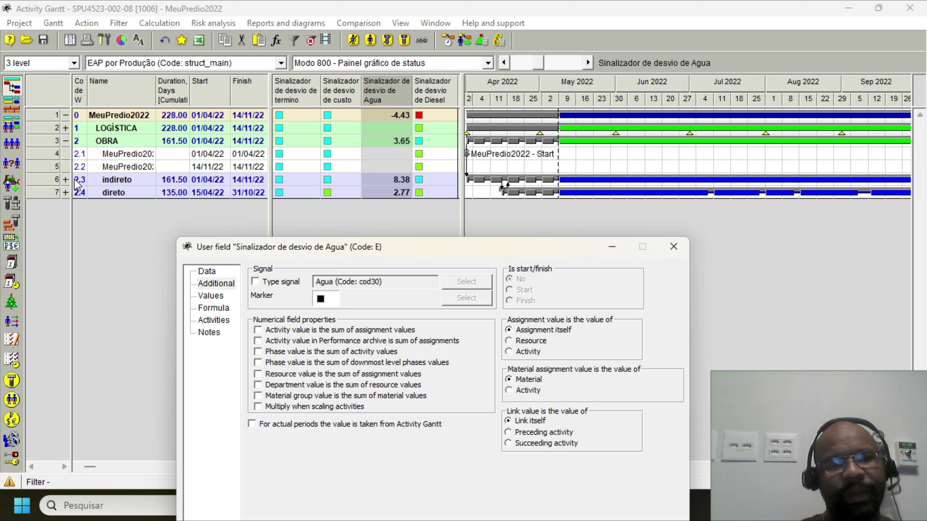
click(65, 179)
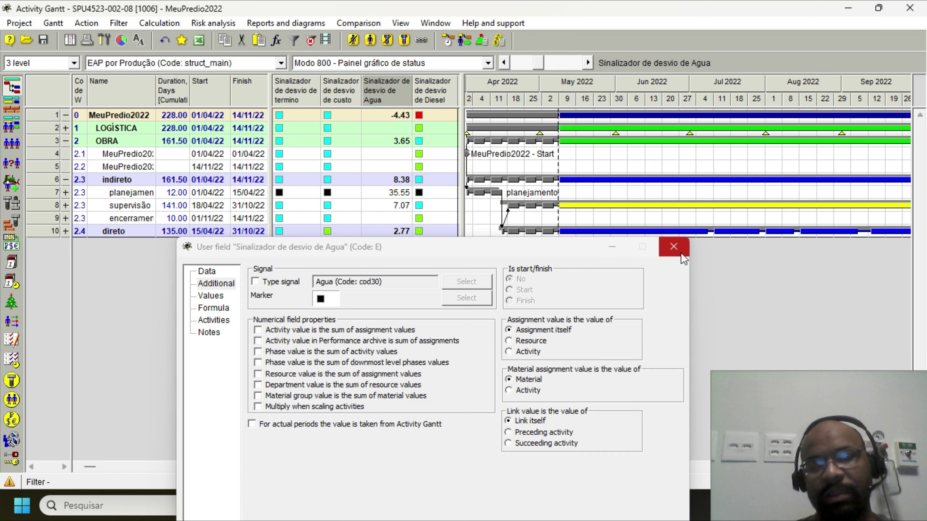
click(673, 247)
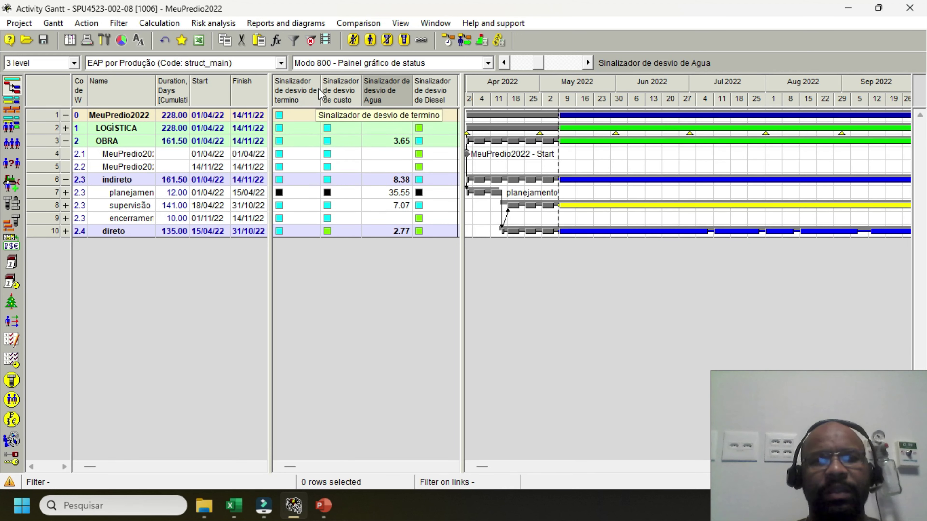
Turn off Type signal for the Sinalizador de desvio de custo user field and apply it to show numerical values
click(330, 87)
double_click(332, 86)
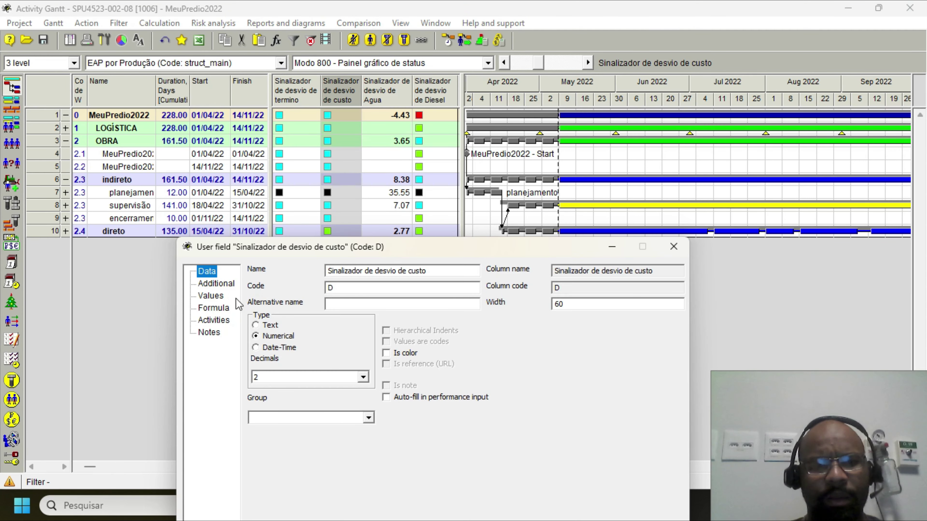
click(216, 284)
click(269, 282)
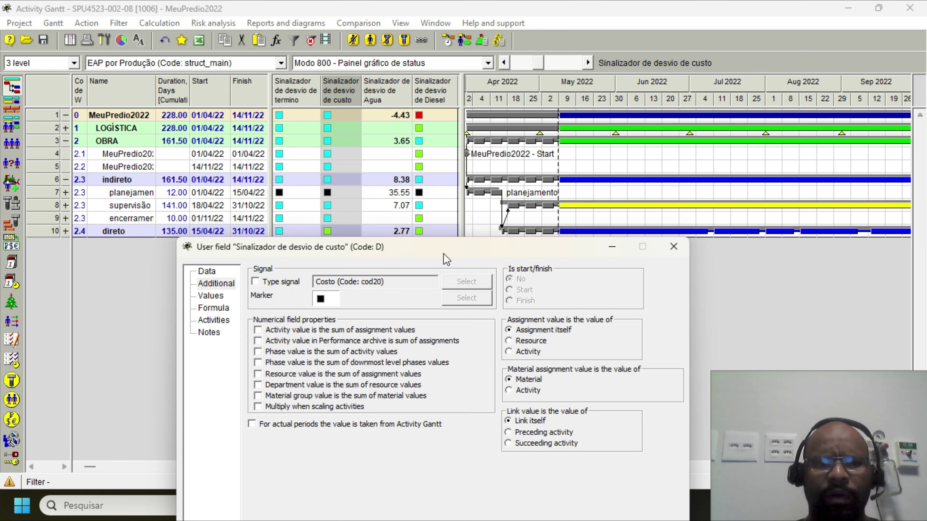
drag(443, 254, 484, 60)
click(356, 427)
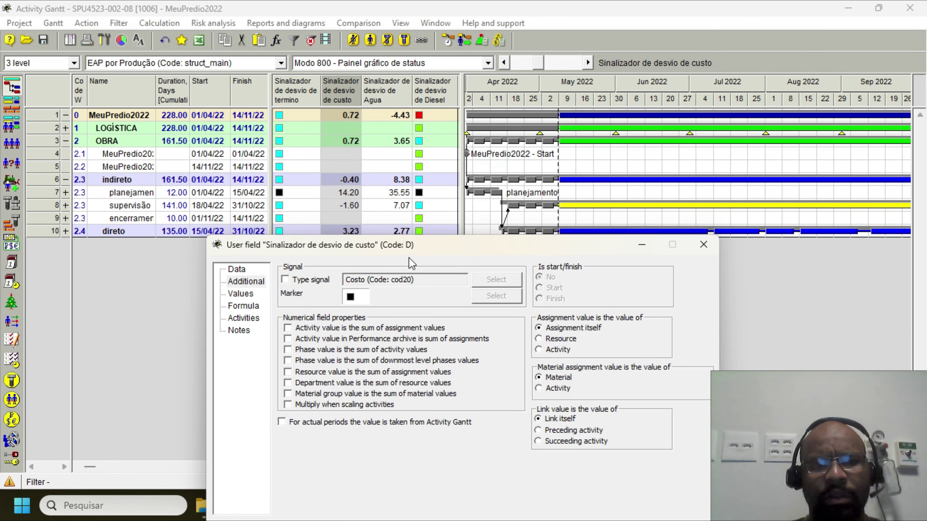
Review the formulas of the Sinalizador de desvio de custo and Sinalizador de desvio de termino fields, closing the properties without changes
click(252, 305)
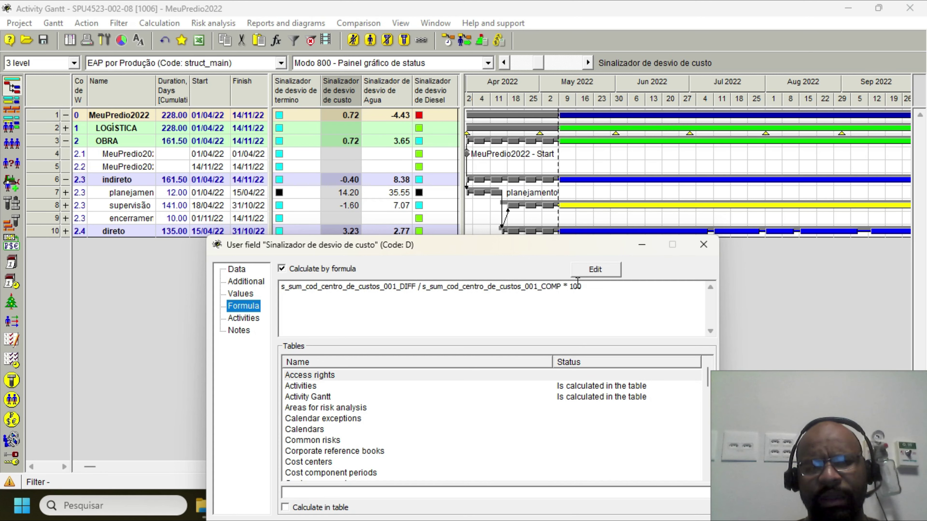
click(298, 105)
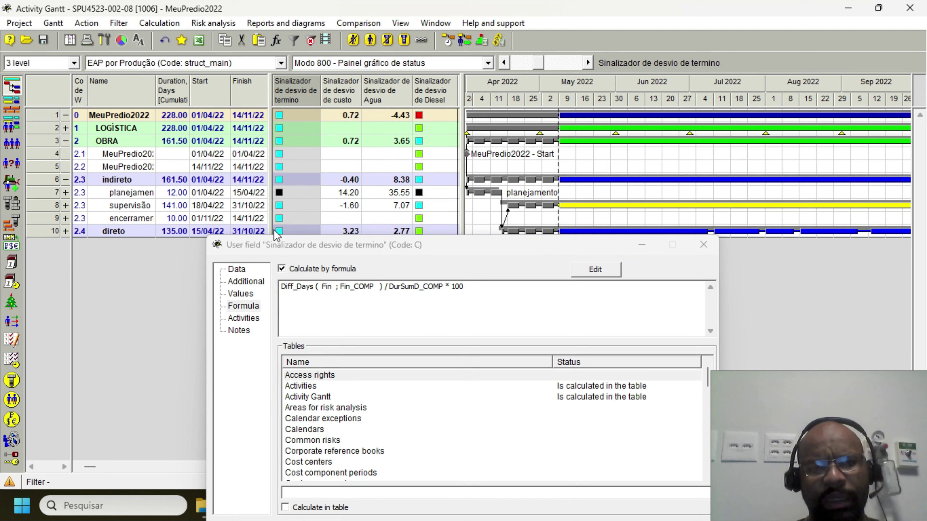
click(710, 237)
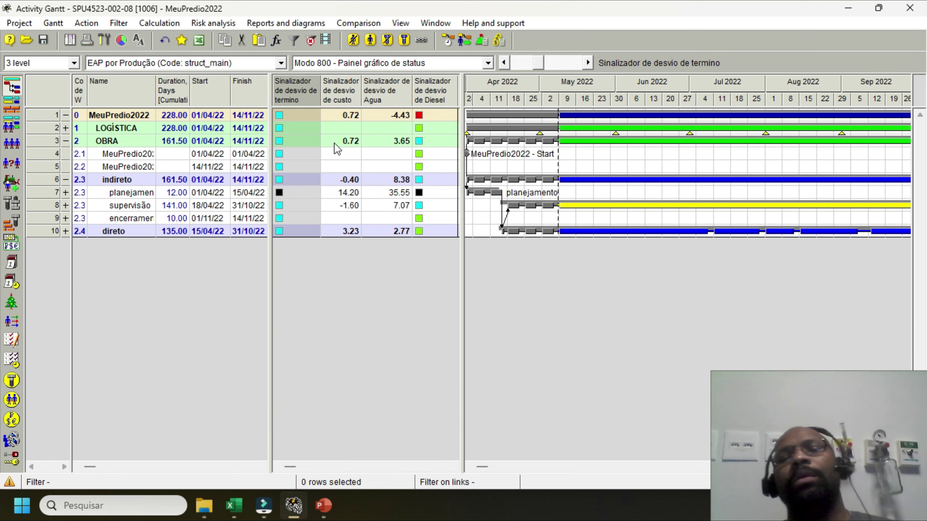
Set the Sinalizador de desvio de termino field's signal marker to the check mark and narrow its column
double_click(289, 81)
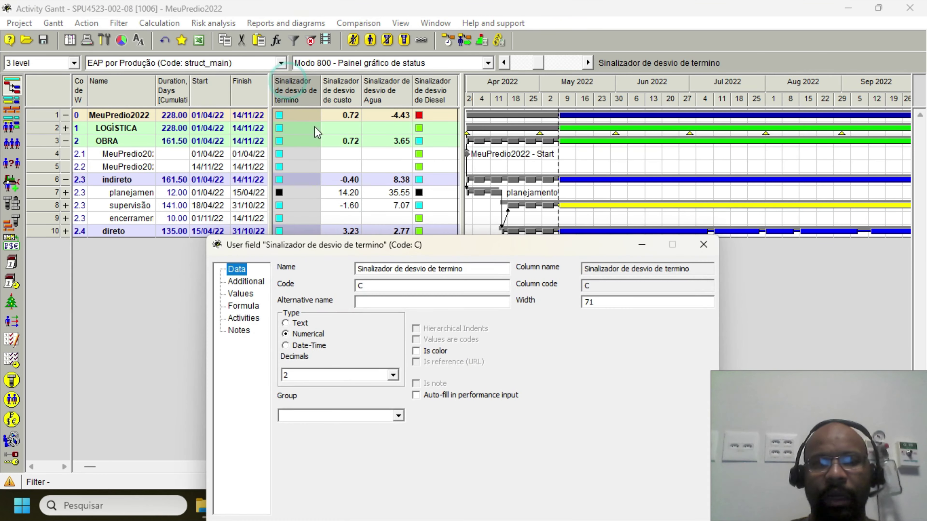
click(244, 281)
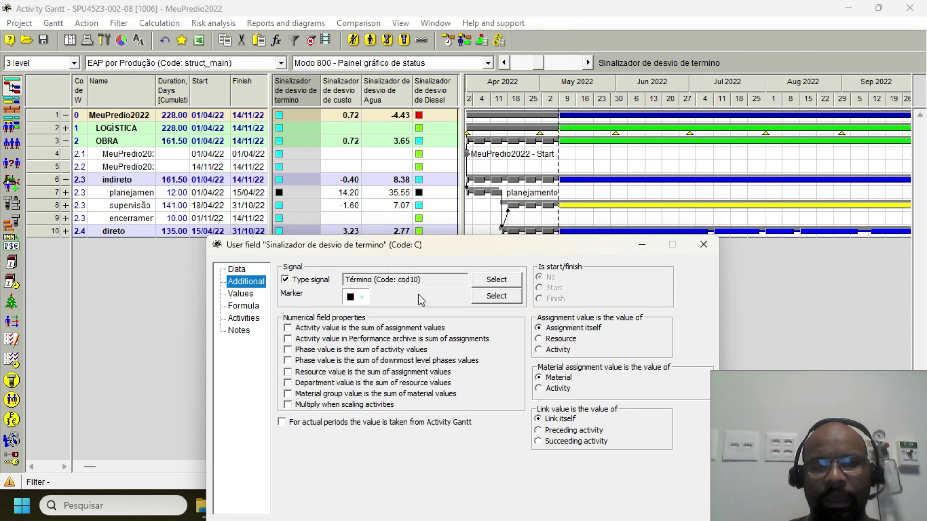
click(505, 297)
click(420, 276)
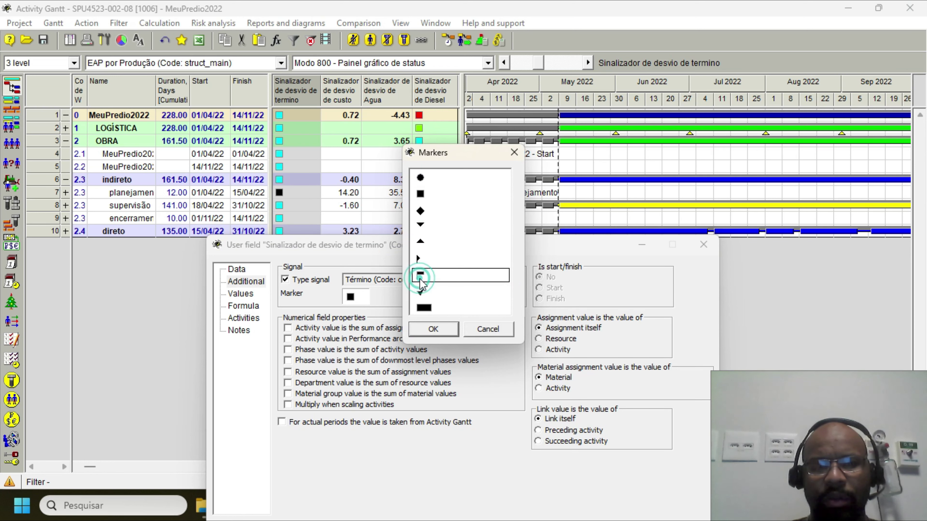
click(422, 291)
click(433, 329)
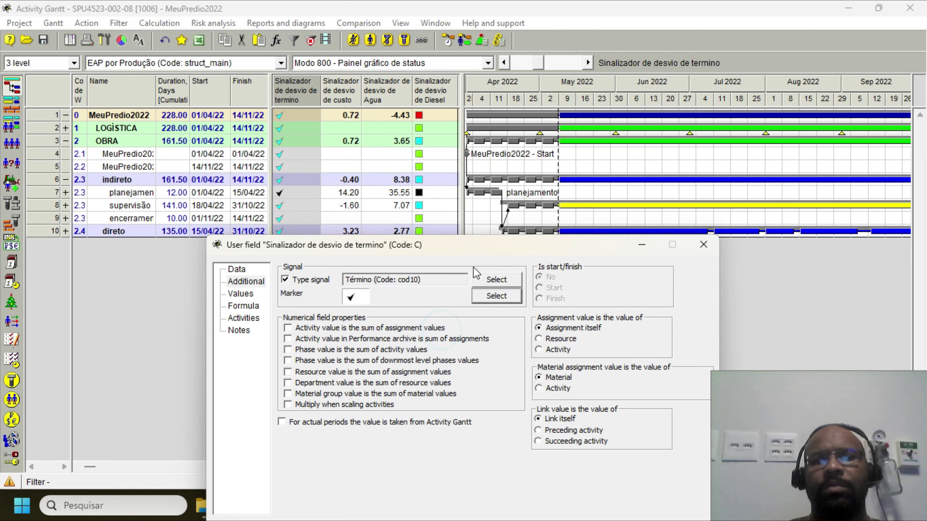
click(703, 244)
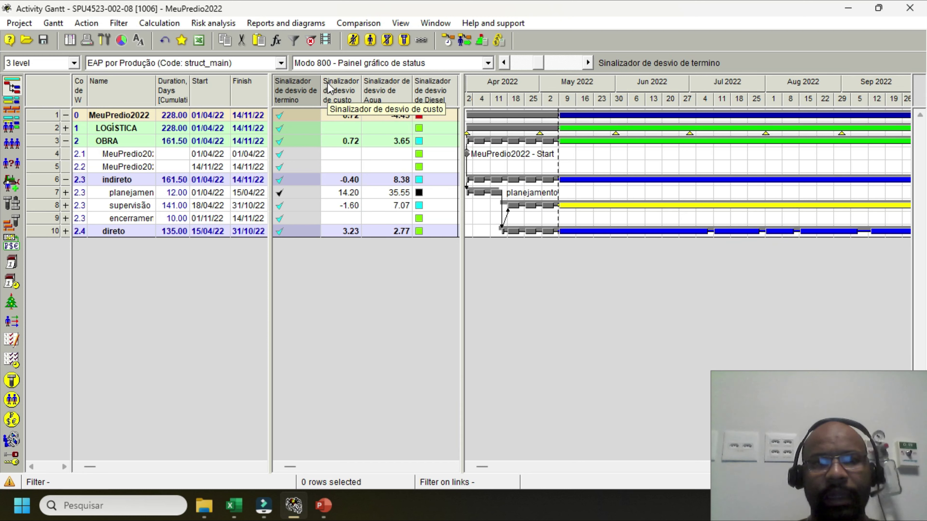
drag(321, 81, 295, 78)
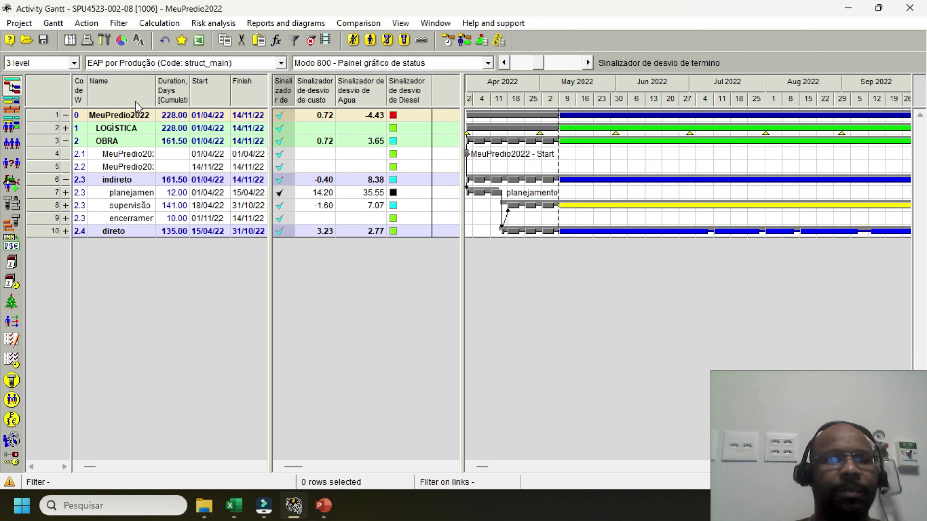
Insert the user-defined Sinalizador de desvio de Agua field with Cumulative expenditure as a column before Name
right_click(126, 92)
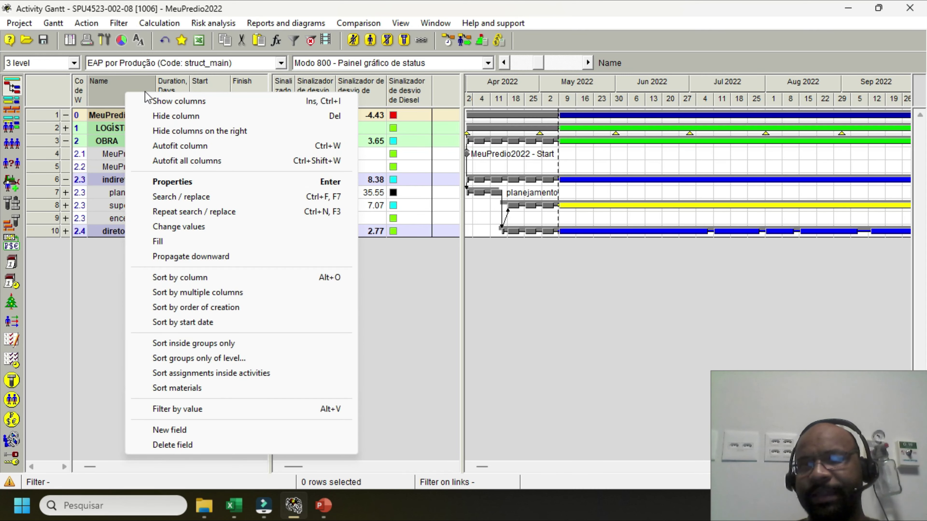
click(149, 72)
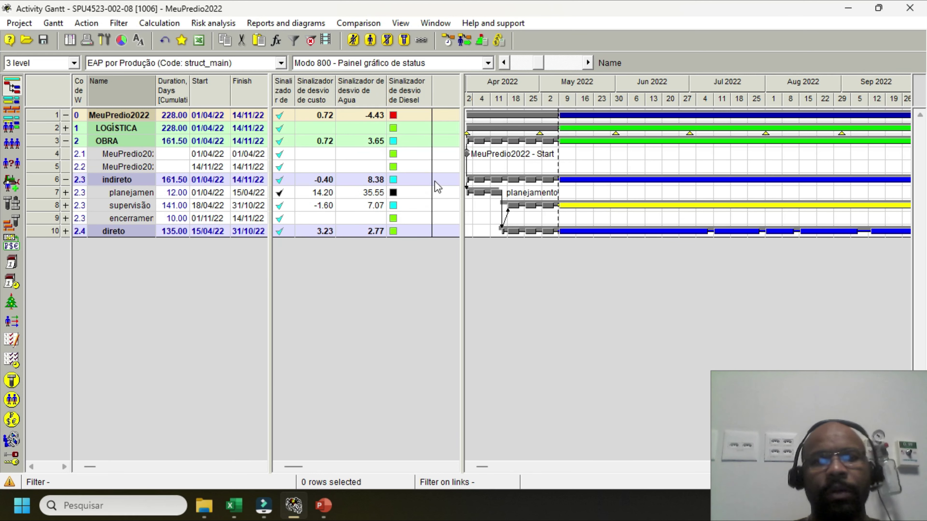
mouse_move(471, 156)
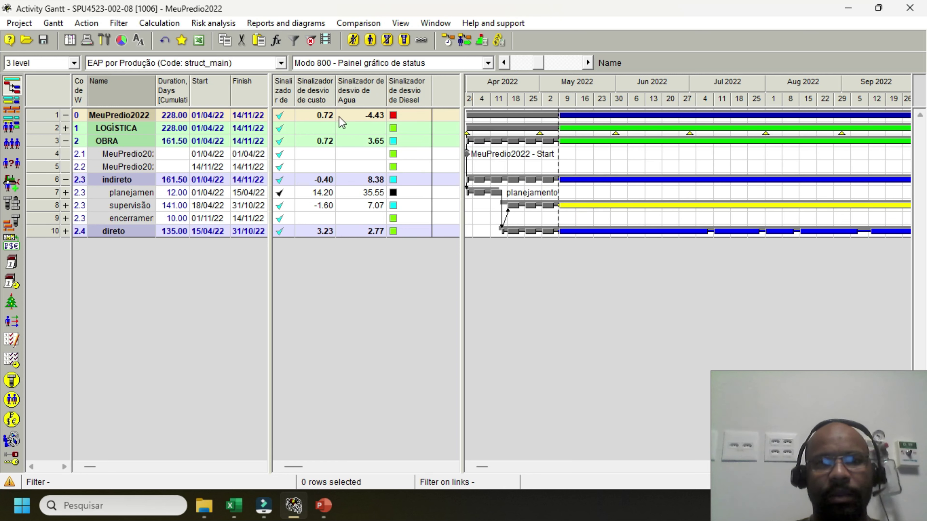
right_click(116, 89)
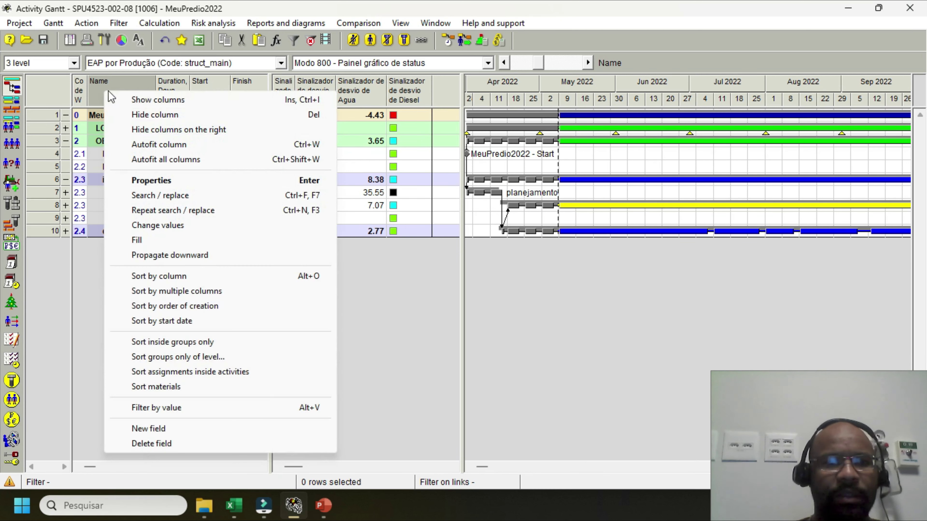
click(164, 105)
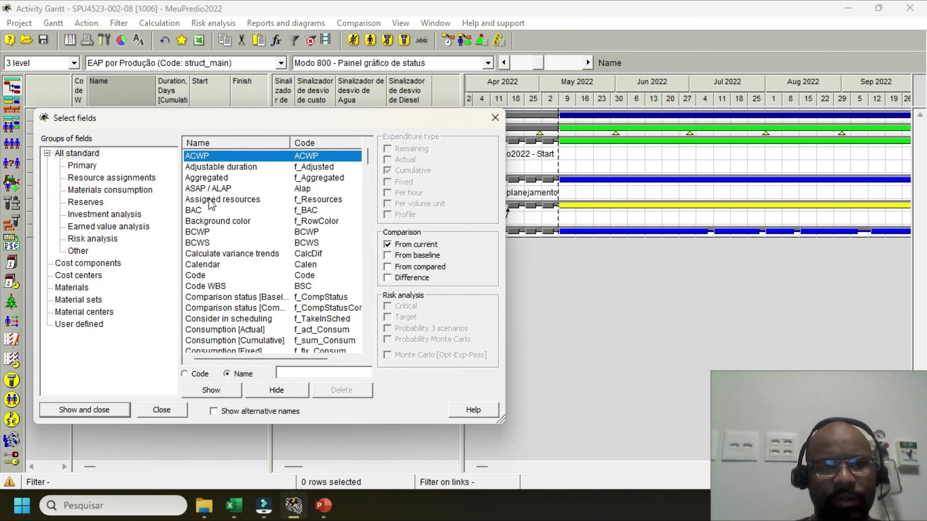
click(93, 326)
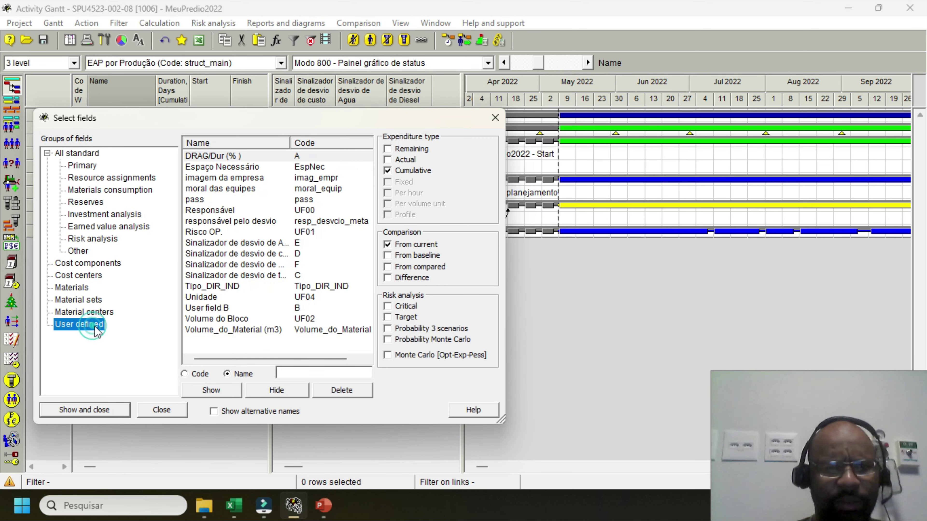
scroll(221, 320, right, 2)
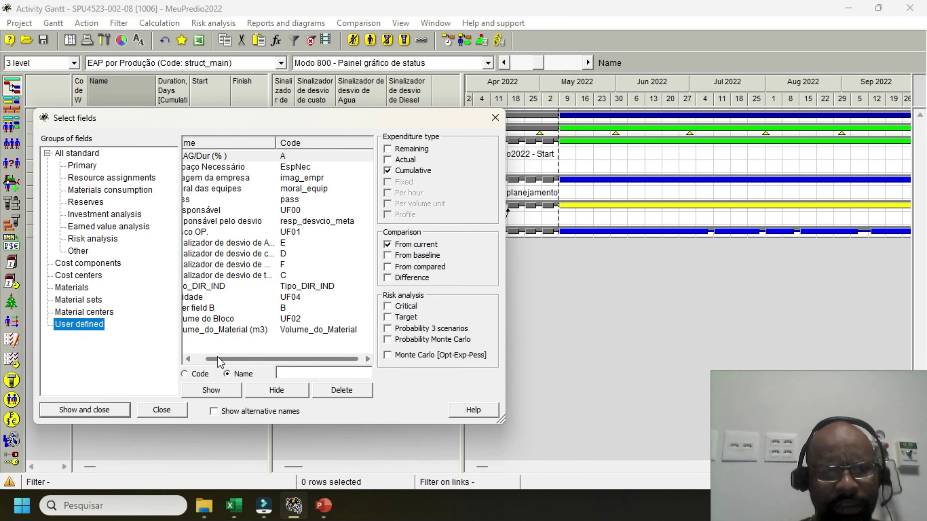
drag(235, 356, 221, 356)
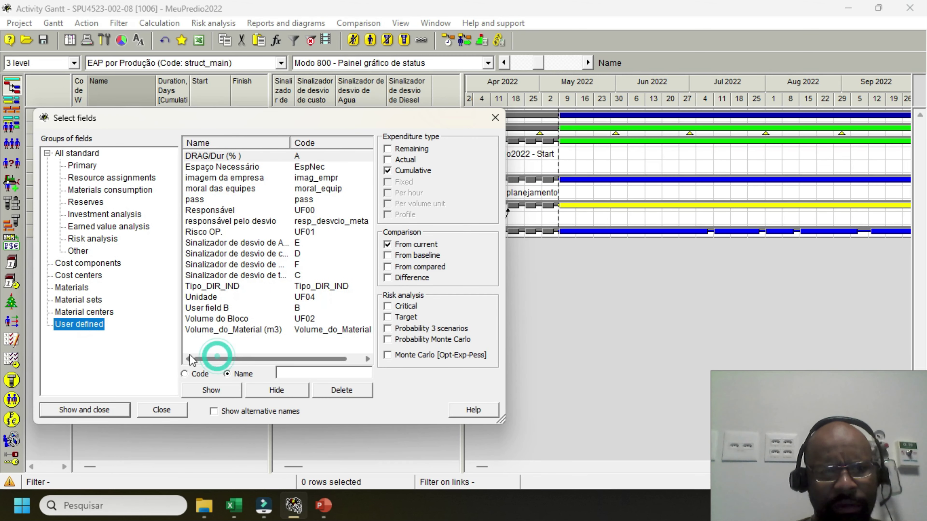
double_click(270, 246)
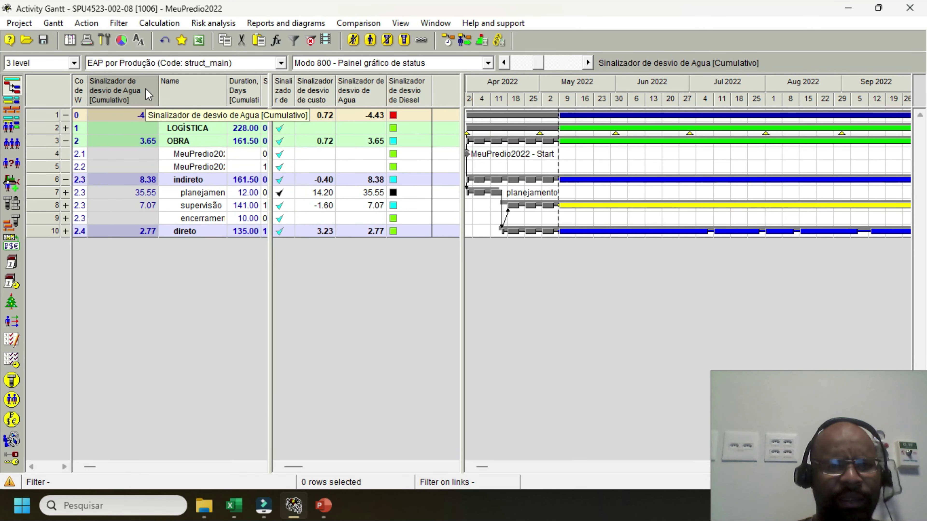
Turn on Type signal for the Sinalizador de desvio de Agua field with a check mark marker and save the properties
right_click(142, 89)
click(142, 90)
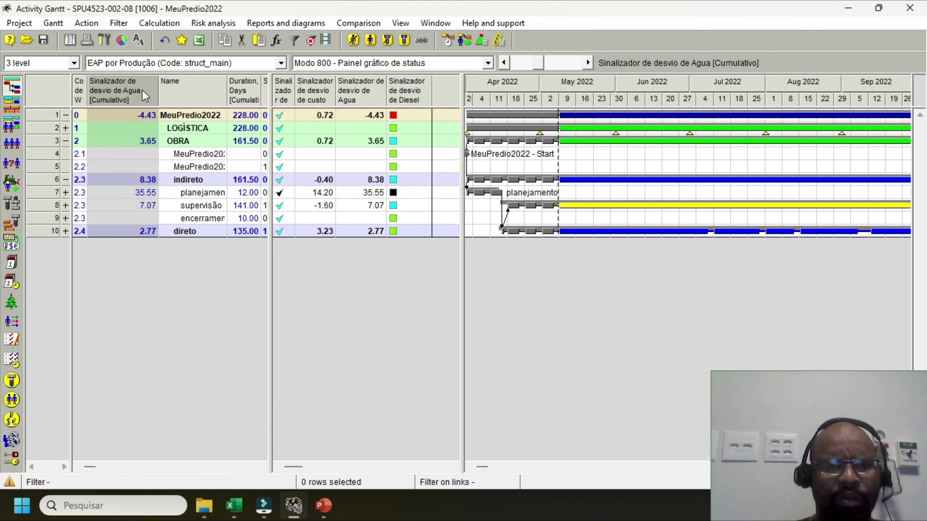
click(237, 282)
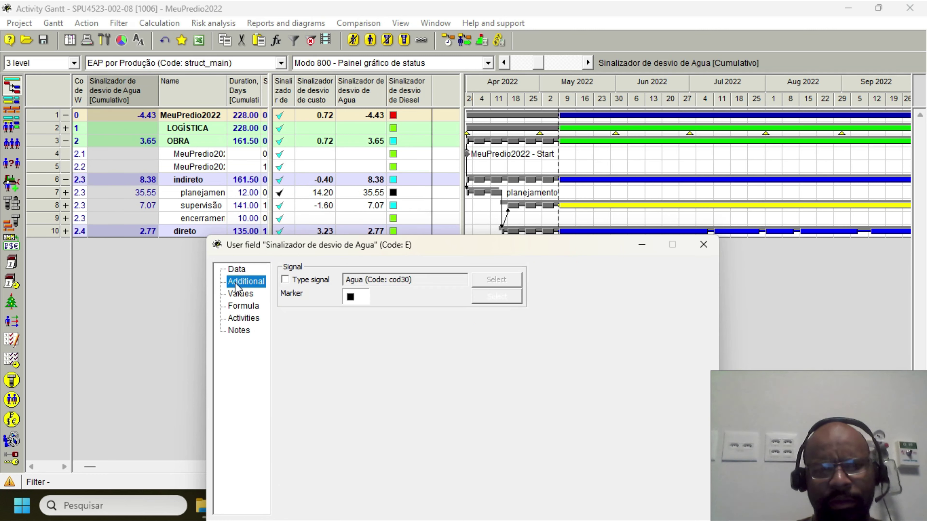
click(286, 280)
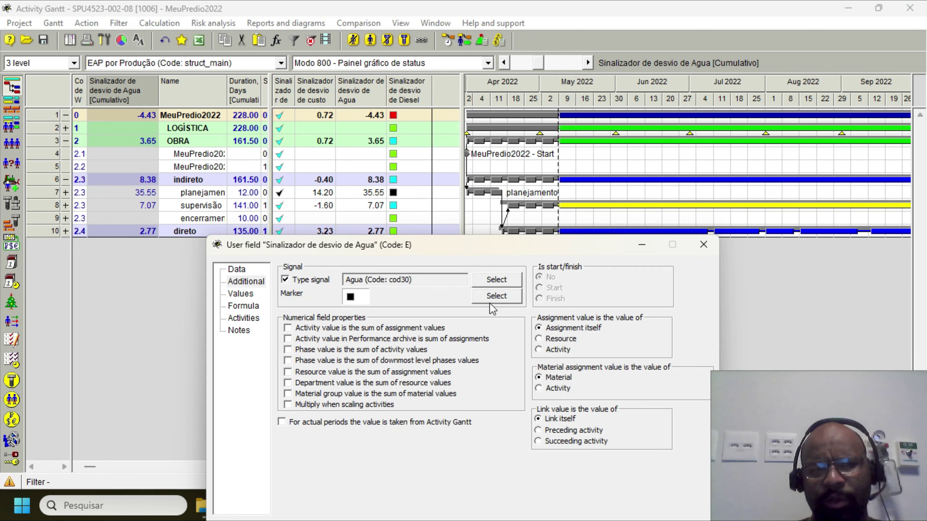
click(494, 295)
click(430, 290)
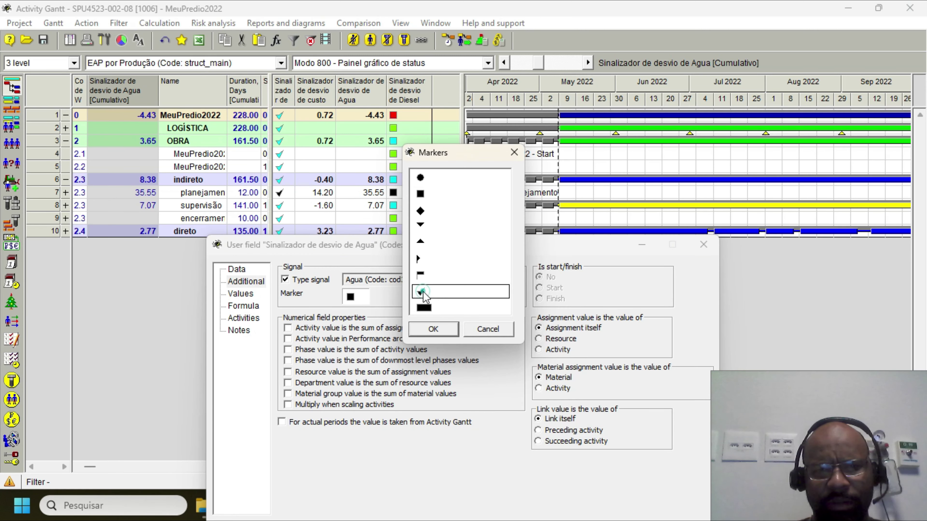
click(431, 327)
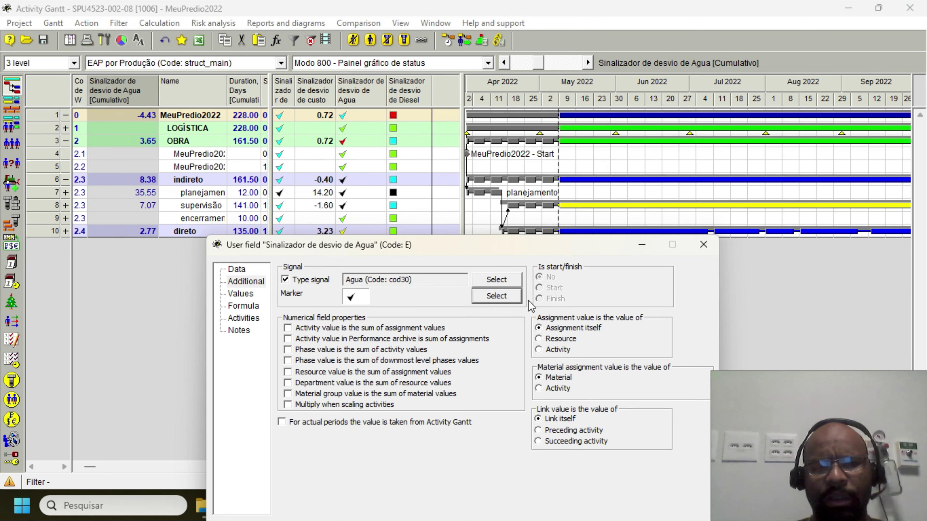
drag(541, 253, 542, 128)
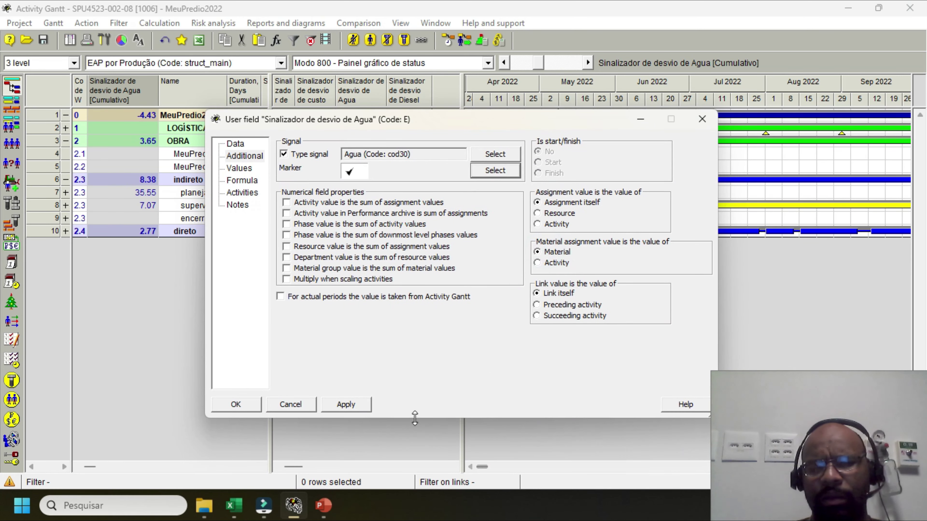
click(248, 405)
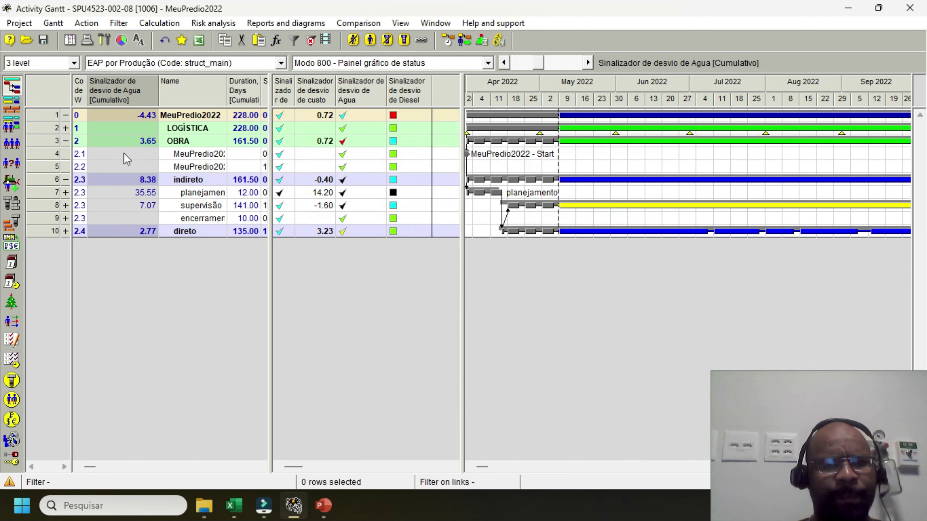
Try to apply the check mark signal to the inserted cumulative Sinalizador de desvio de Agua column by reselecting its marker
double_click(139, 97)
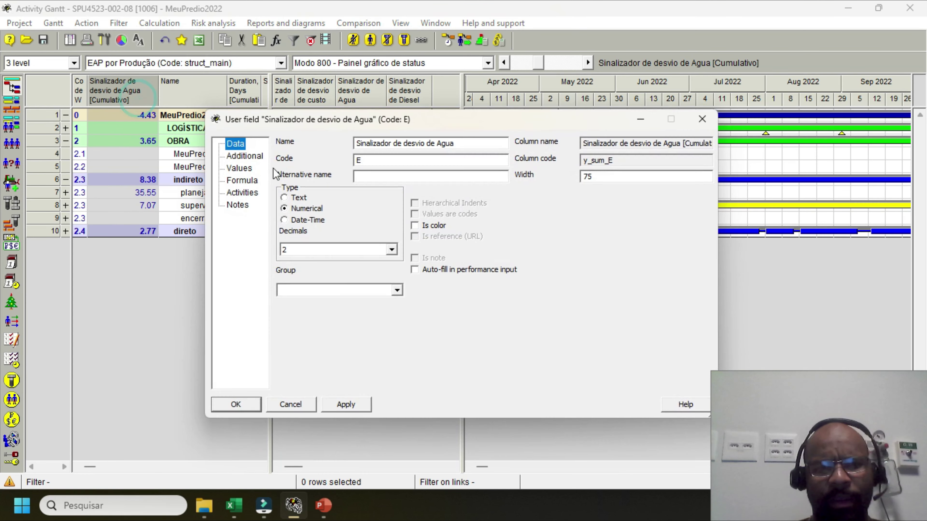
click(243, 156)
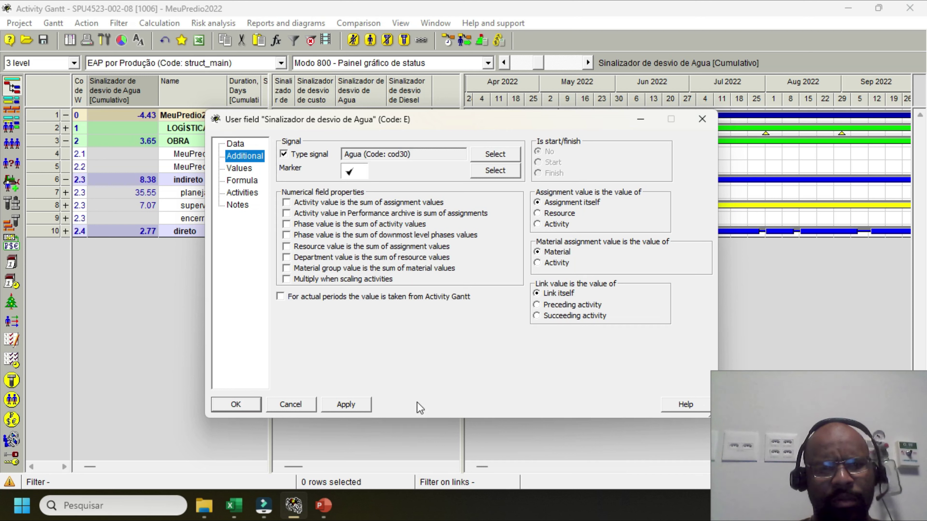
click(361, 405)
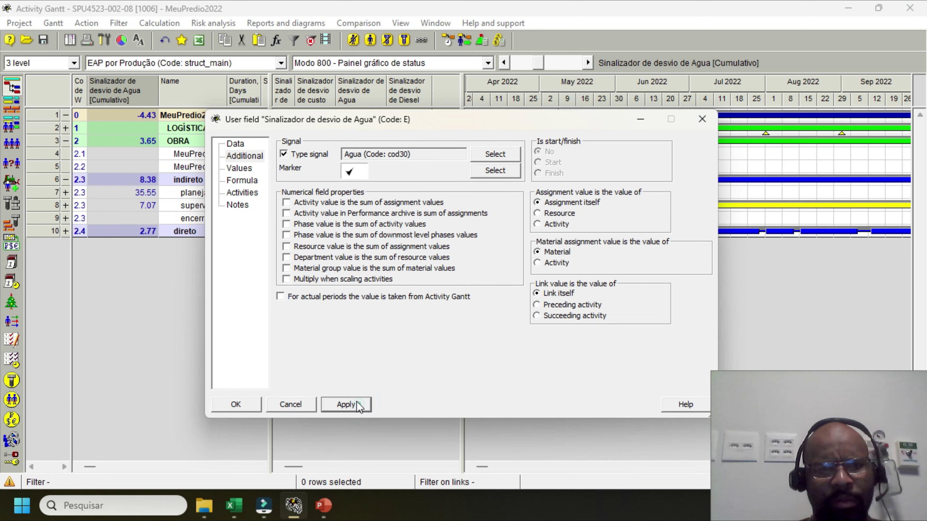
click(360, 405)
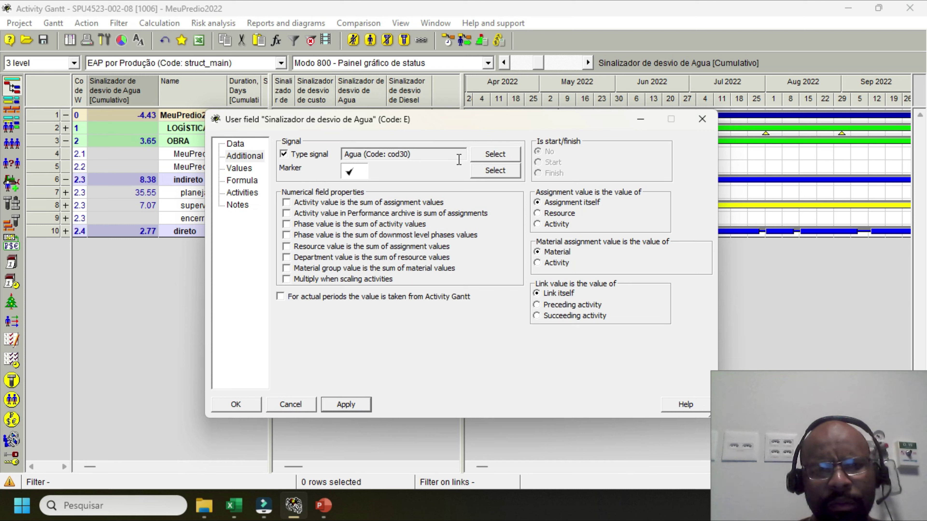
click(494, 170)
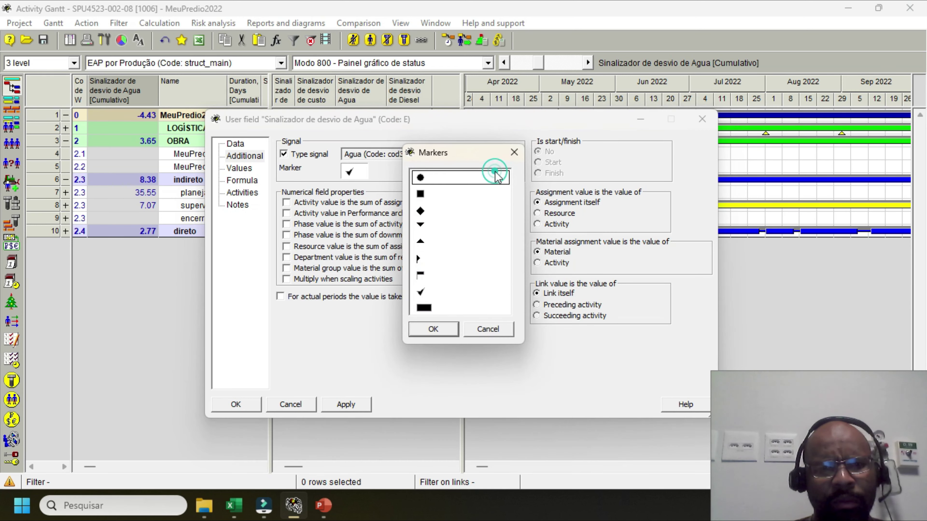
double_click(421, 292)
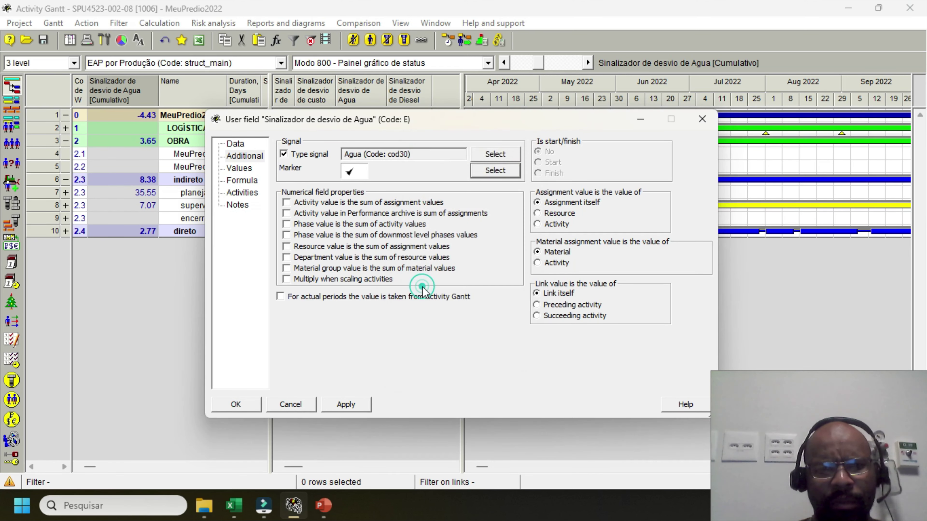
click(253, 406)
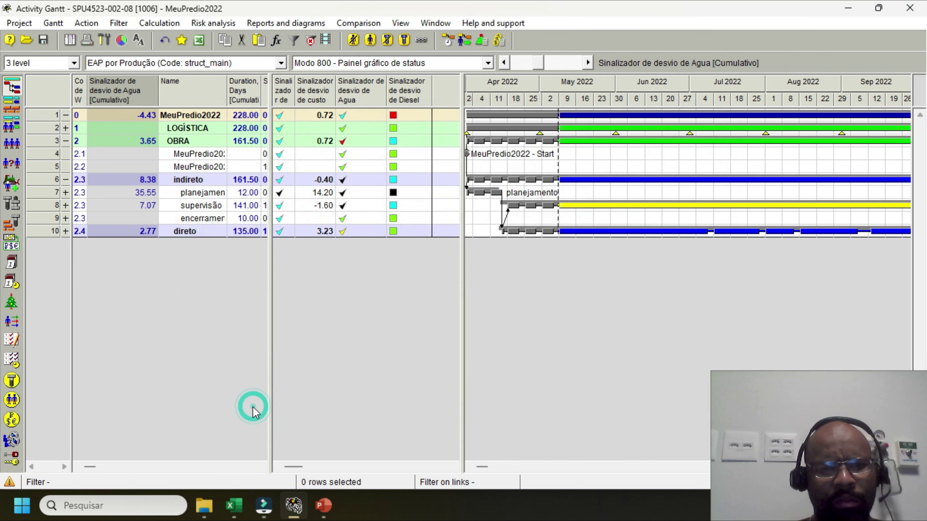
Narrow the cumulative water deviation column, then hide it together with the Code WBS column
double_click(158, 97)
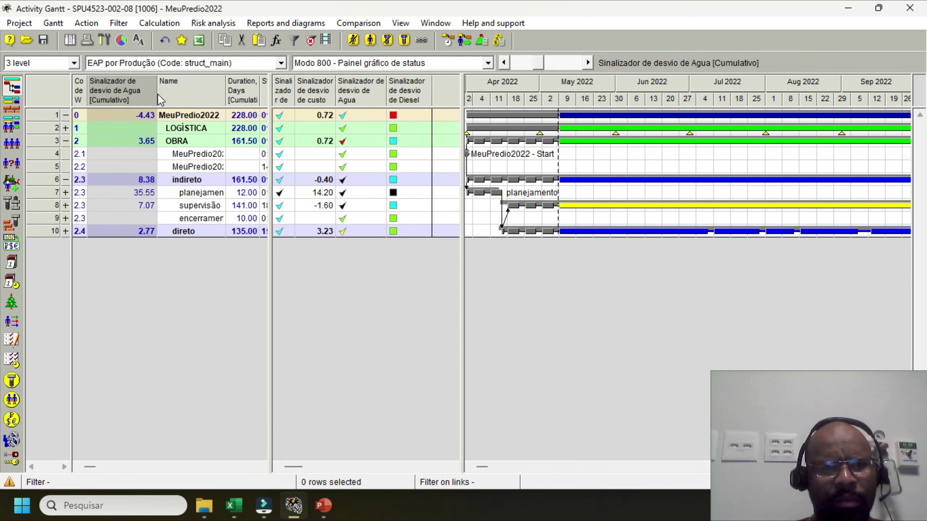
click(82, 94)
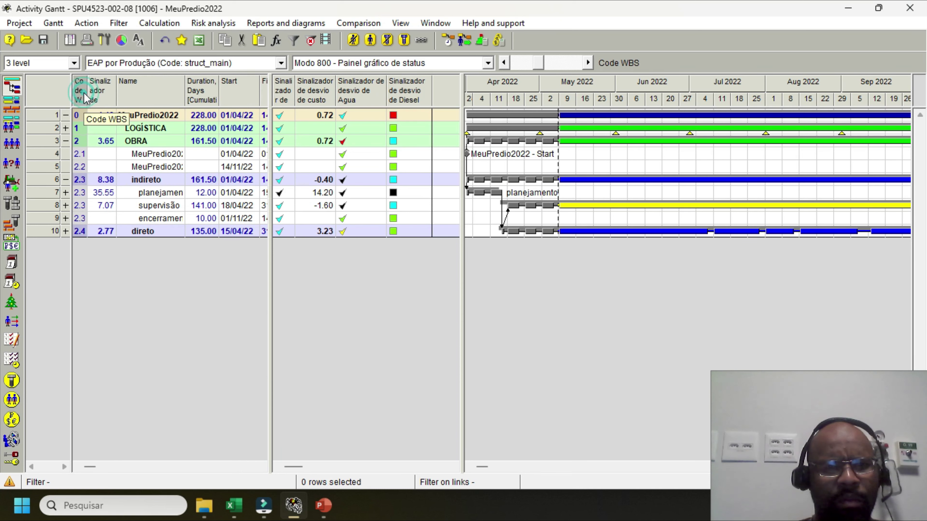
key(Delete)
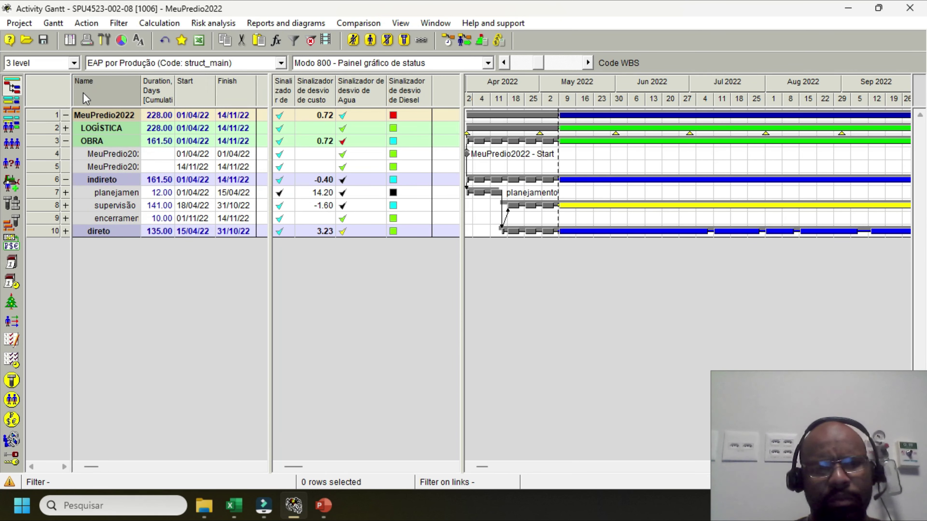
Insert the four user-defined Sinalizador de desvio fields with Cumulative expenditure before Name, then hide those columns again
right_click(80, 92)
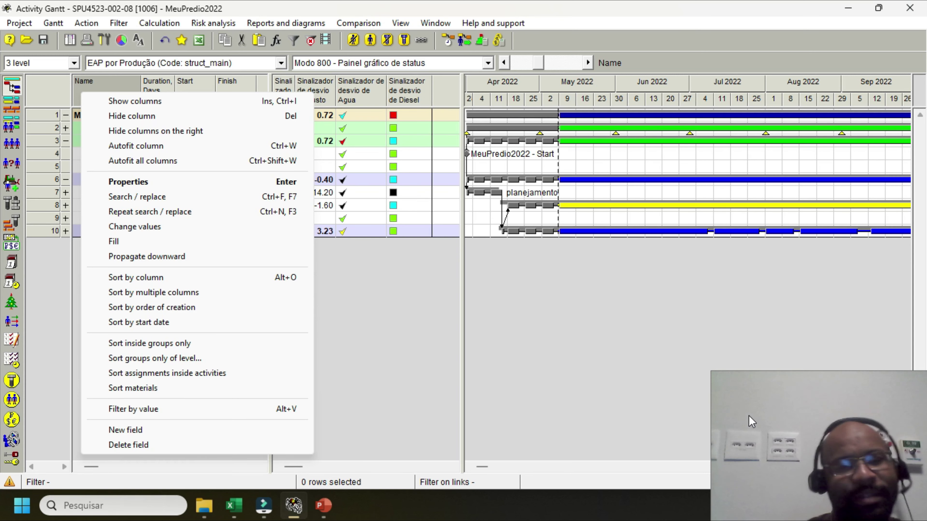
click(203, 101)
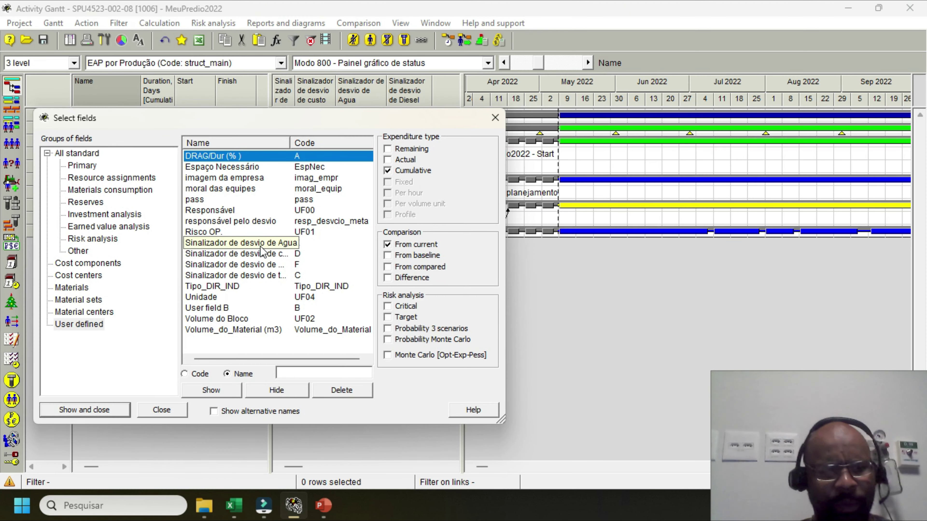
shift+click(261, 274)
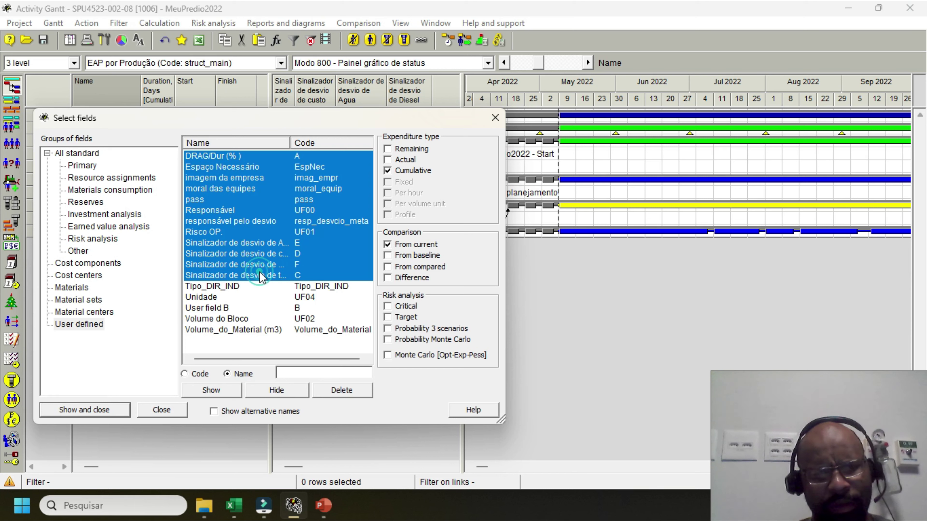
click(266, 244)
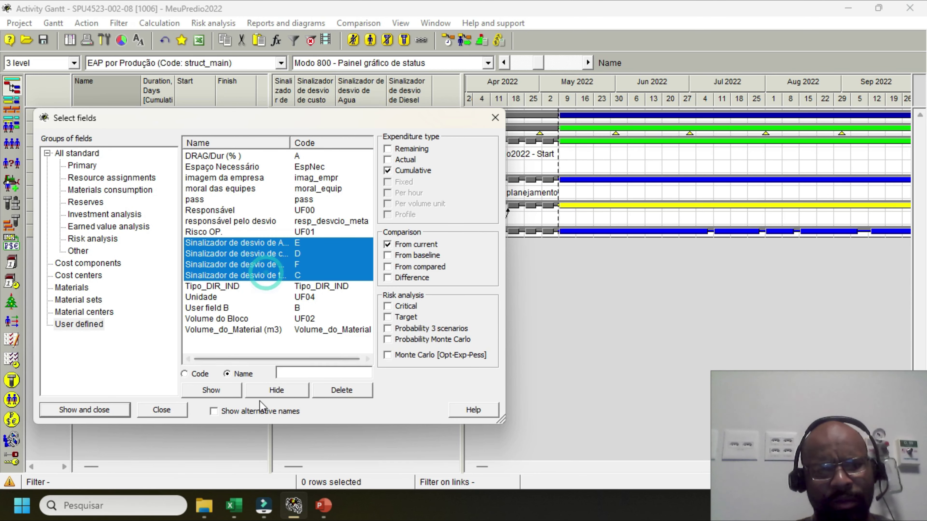
click(234, 390)
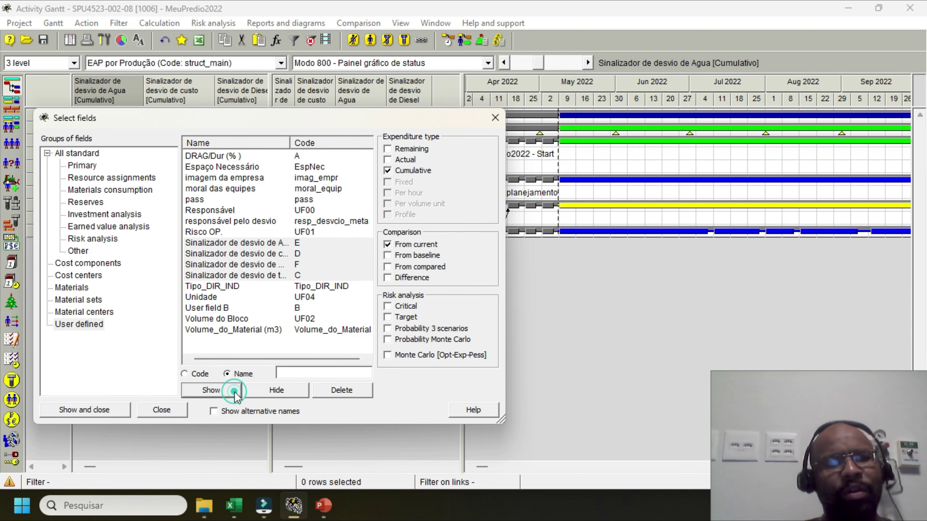
click(494, 119)
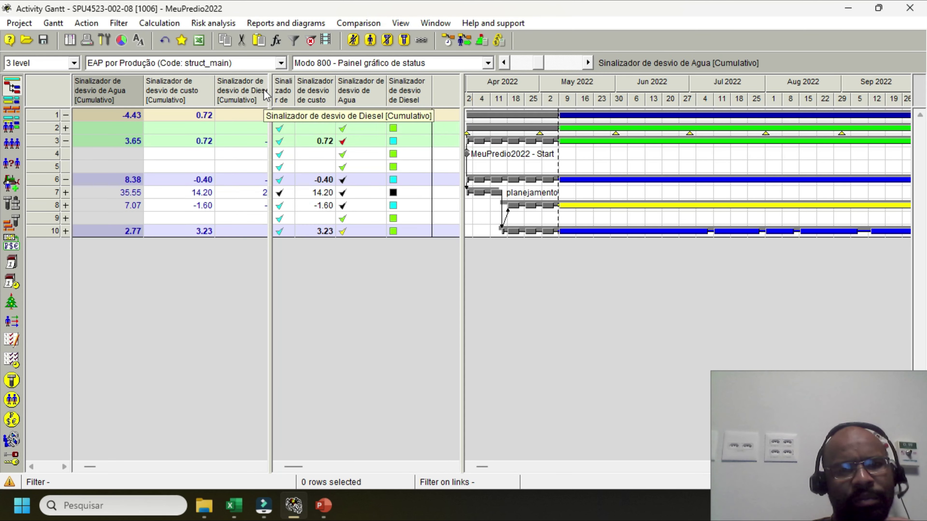
drag(270, 90, 316, 86)
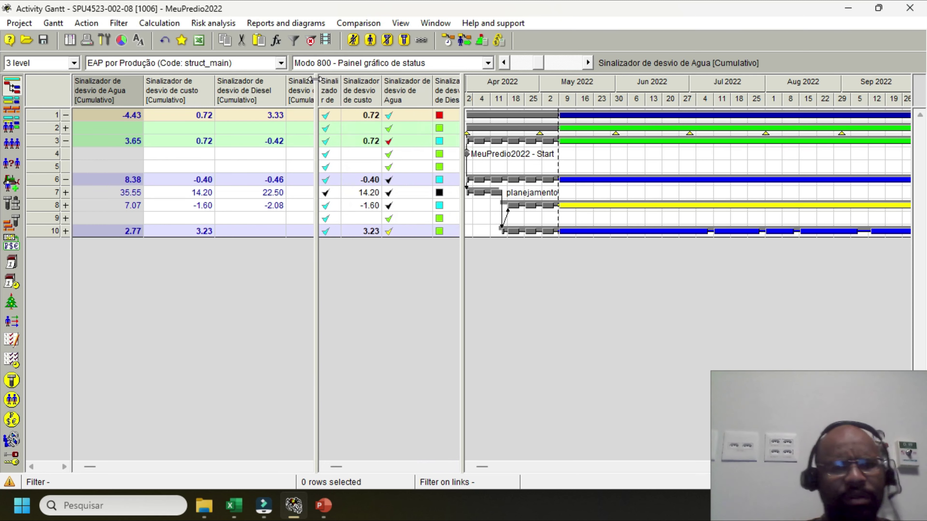
scroll(129, 89, left, 10)
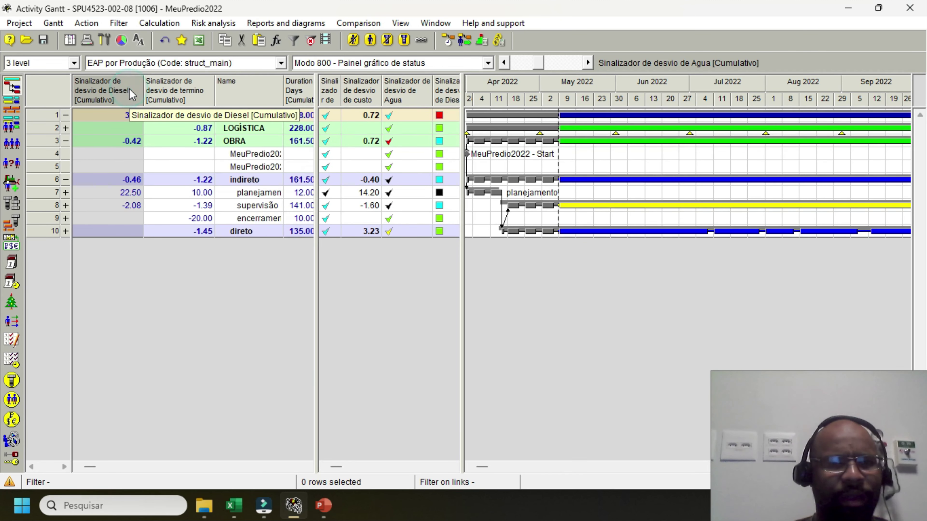
Insert the four user-defined Sinalizador de desvio fields before Name with both Remaining and Cumulative expenditure types
right_click(102, 91)
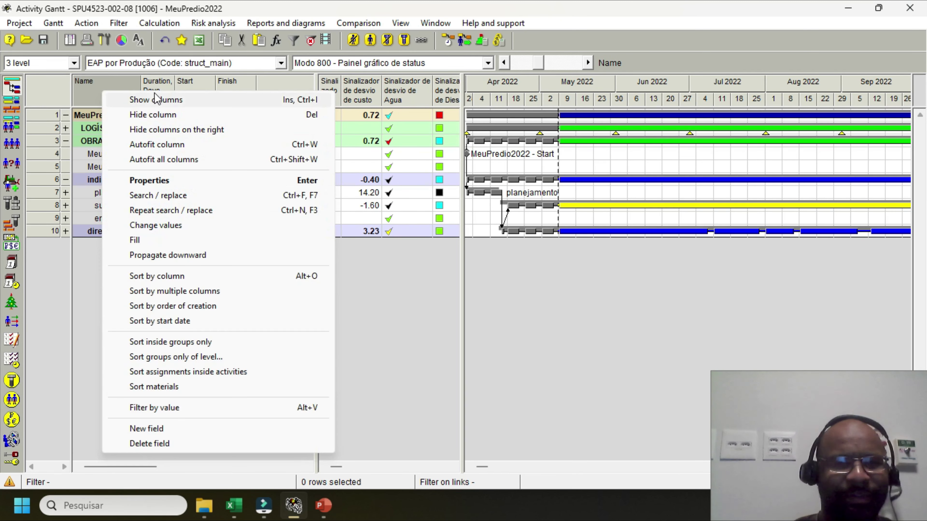
click(156, 95)
click(415, 148)
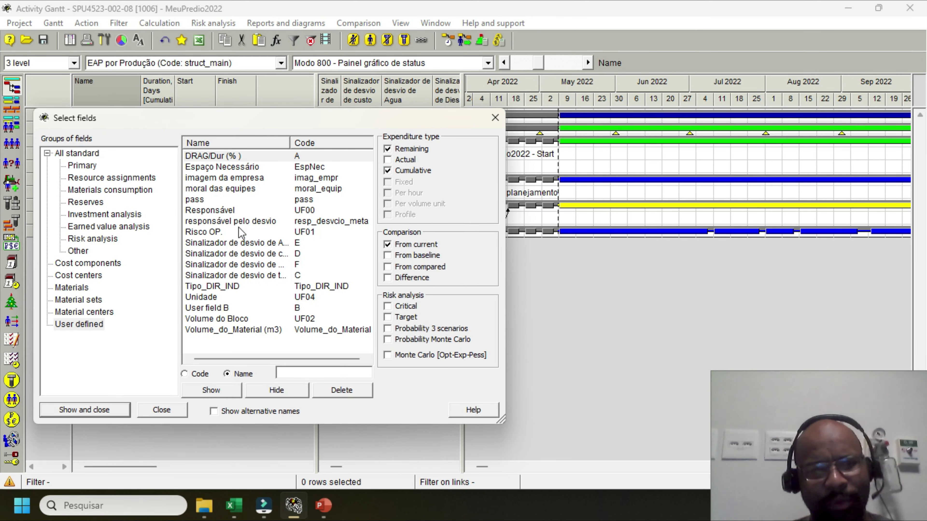
click(247, 243)
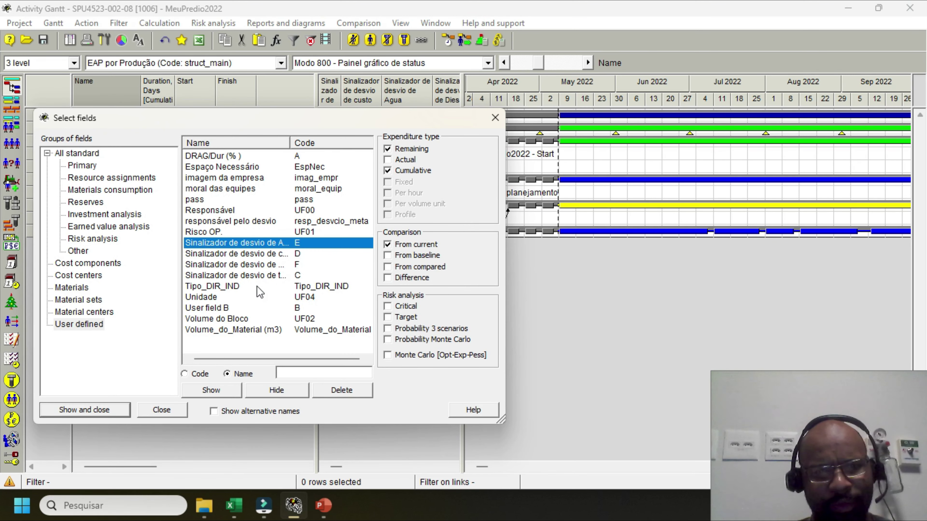
shift+click(260, 278)
click(211, 390)
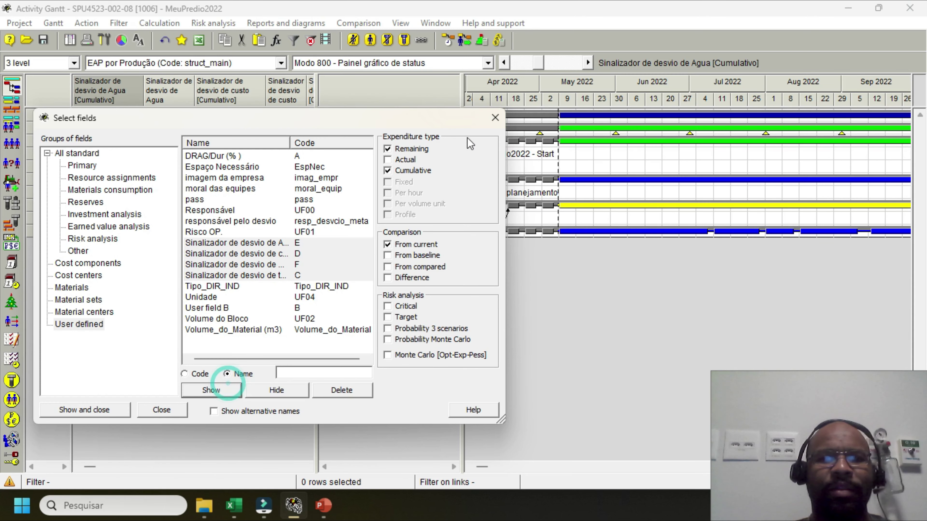
click(494, 121)
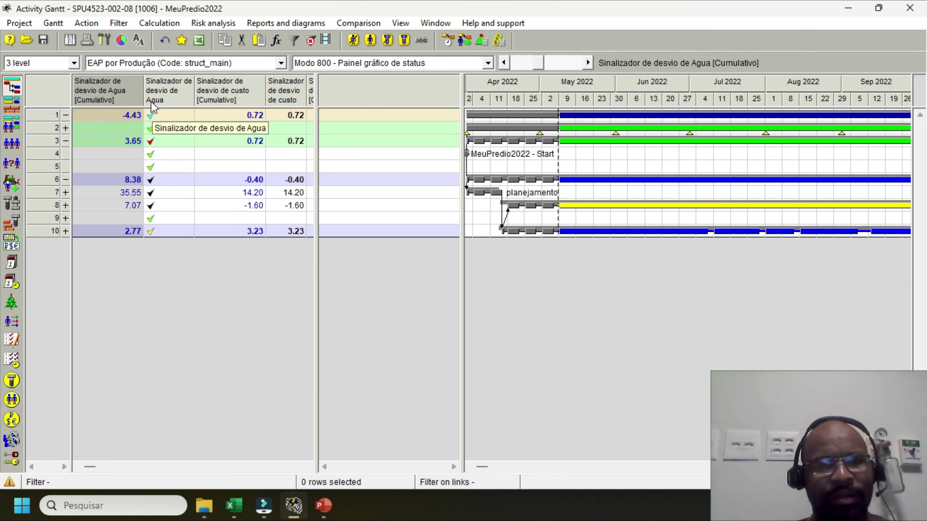
Hide the inserted deviation columns before Name, keeping only the non-cumulative Sinalizador de desvio de Agua column
click(121, 93)
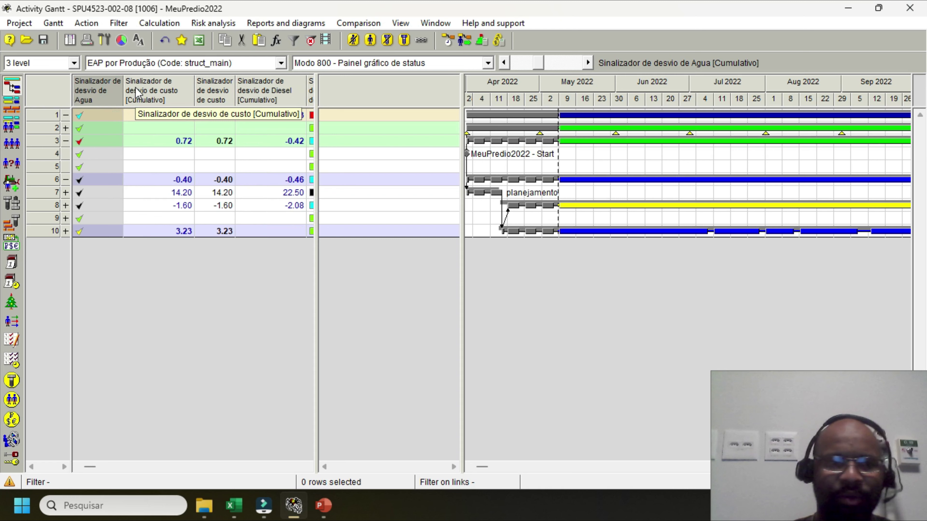
click(149, 75)
click(151, 82)
click(150, 82)
click(151, 82)
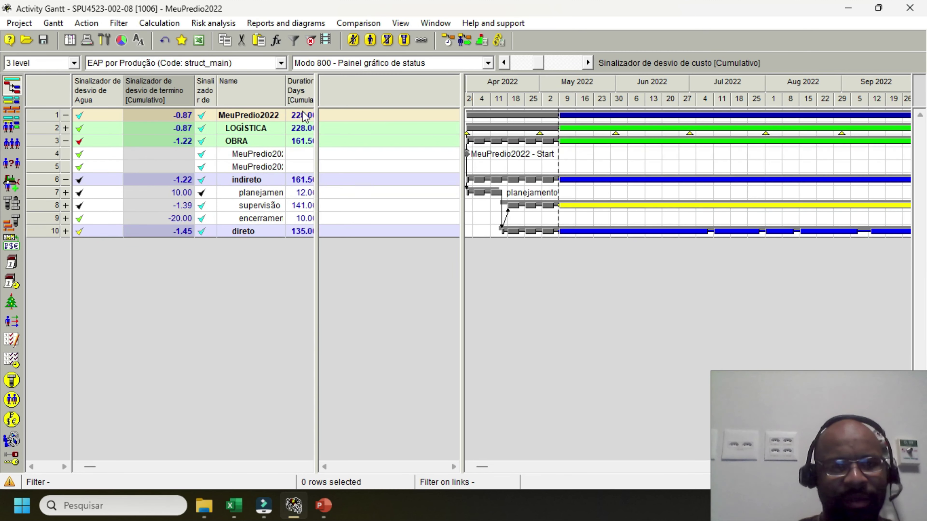
click(150, 82)
click(218, 102)
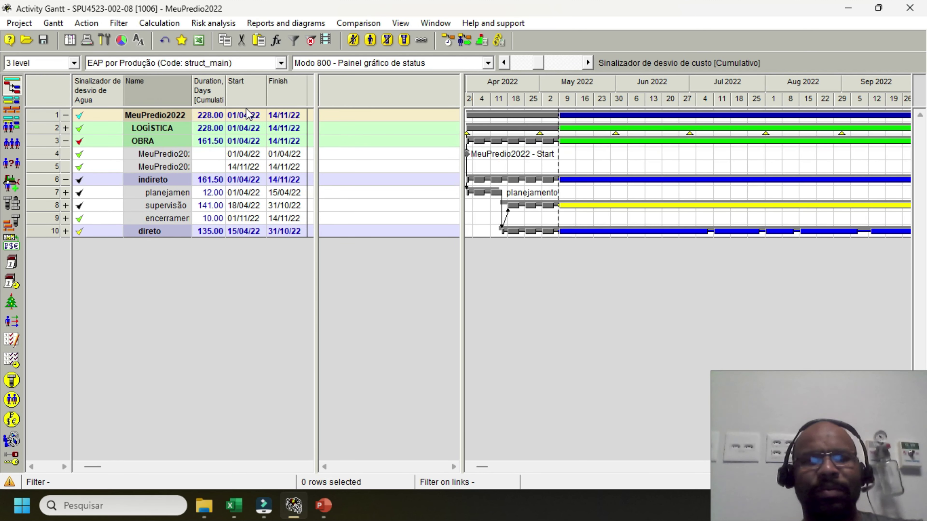
Hide the Duration column and resize the table so the water signal column is narrow and full activity names fit
drag(124, 84, 89, 84)
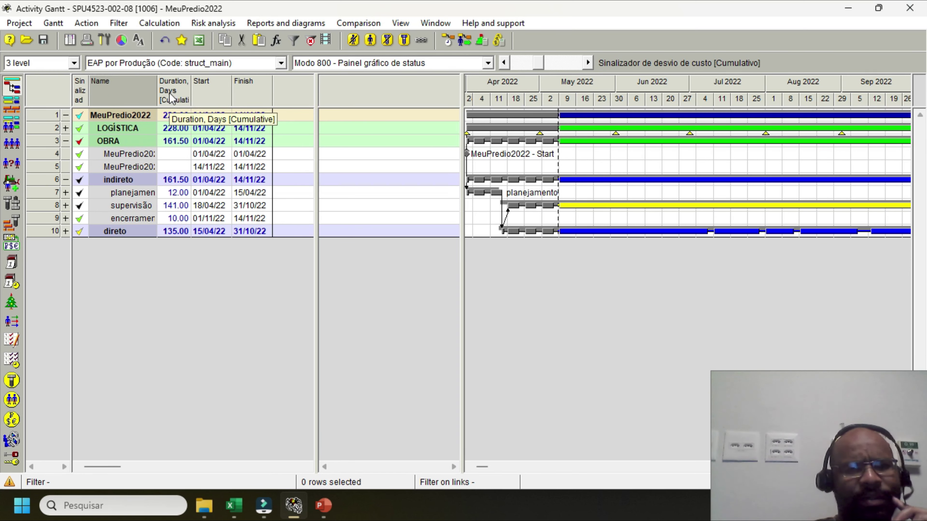
drag(170, 91, 198, 83)
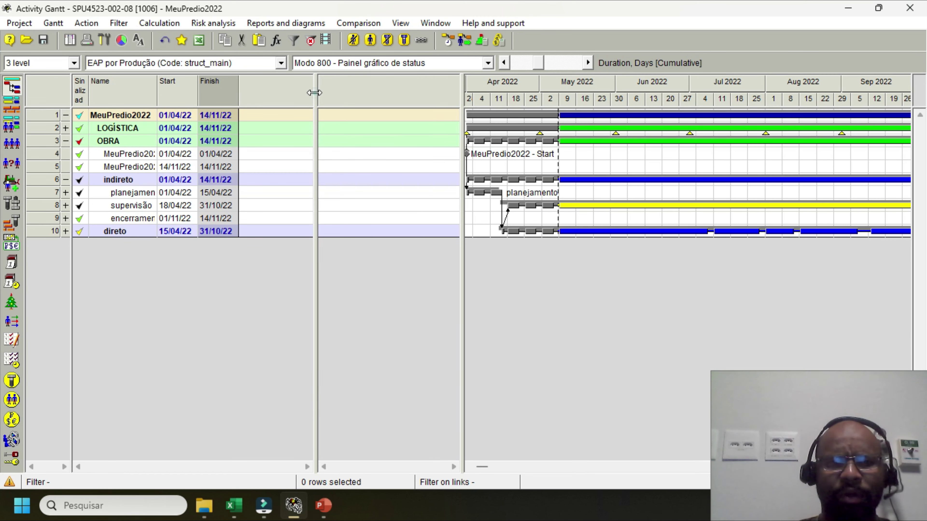
drag(315, 93, 456, 95)
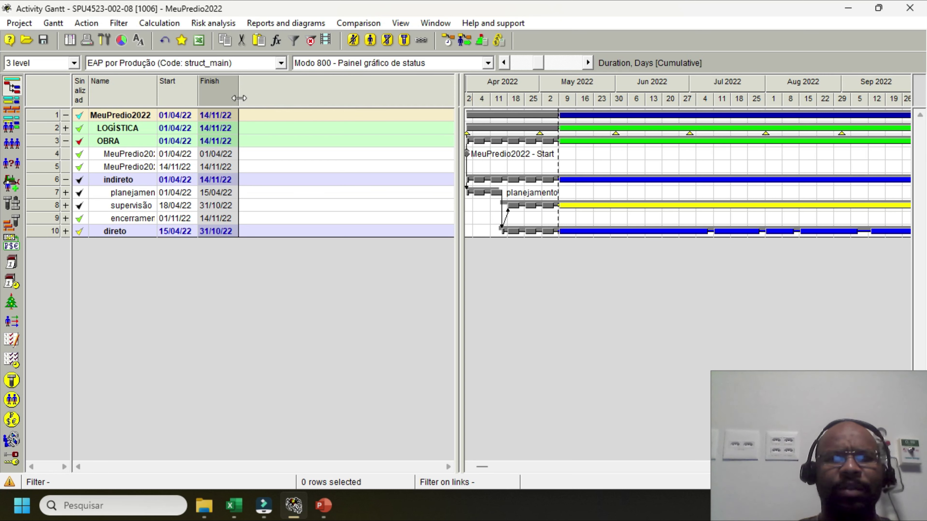
drag(157, 93, 365, 98)
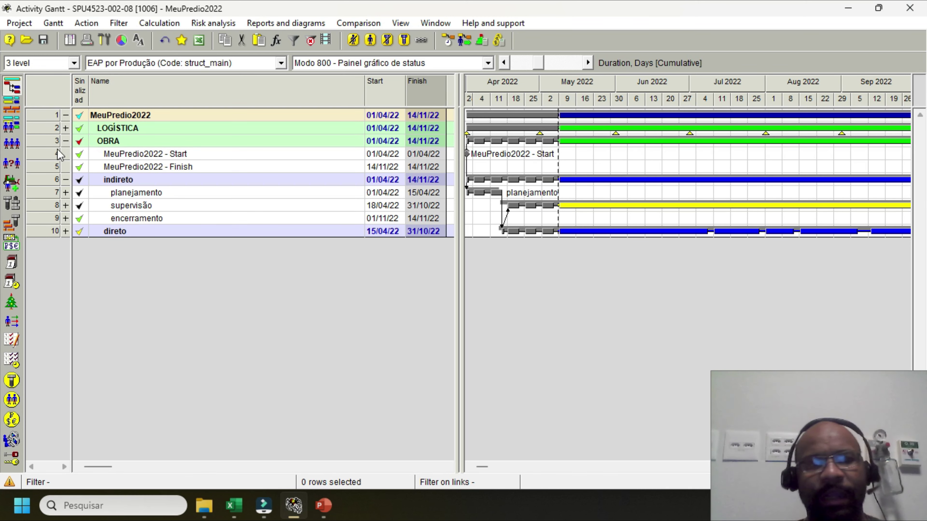
Expand the direto phase, PAVIMENTO 1 and its Bloco tipo F to review the water signals by activity
click(66, 231)
click(66, 270)
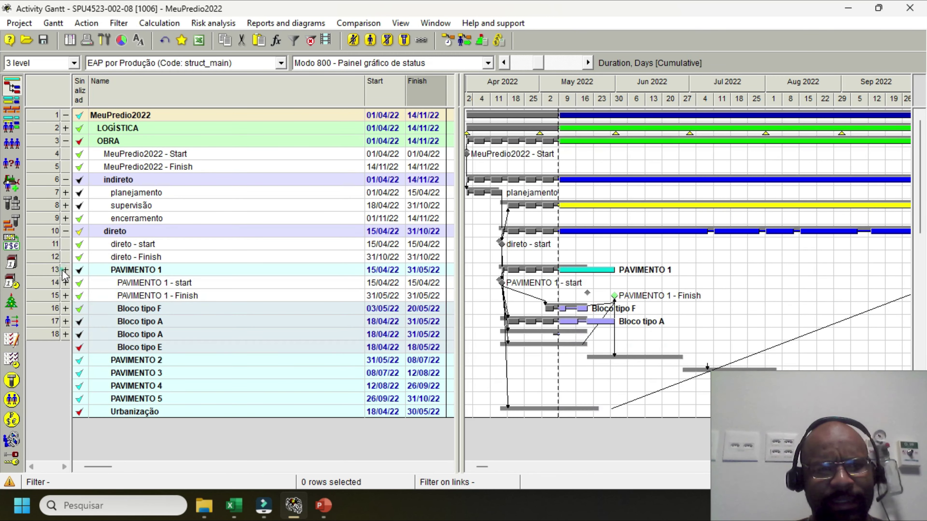
click(66, 308)
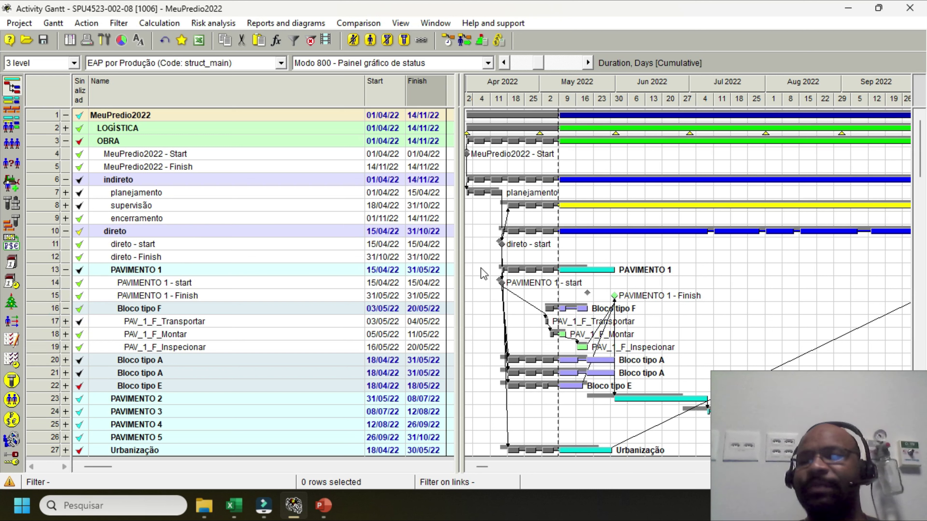
mouse_move(507, 242)
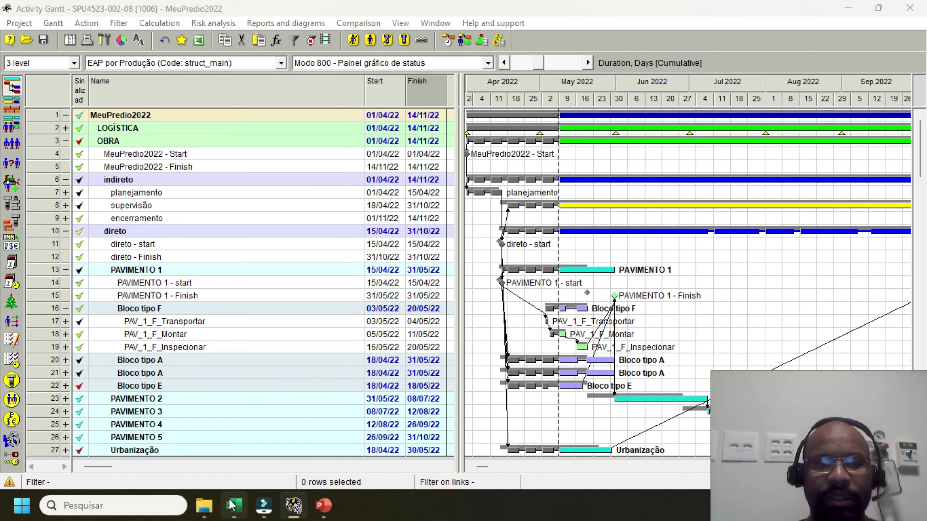
Switch to the Requisitos - 2023 workbook in Excel and set the status of Requisito 4 to 1
click(235, 505)
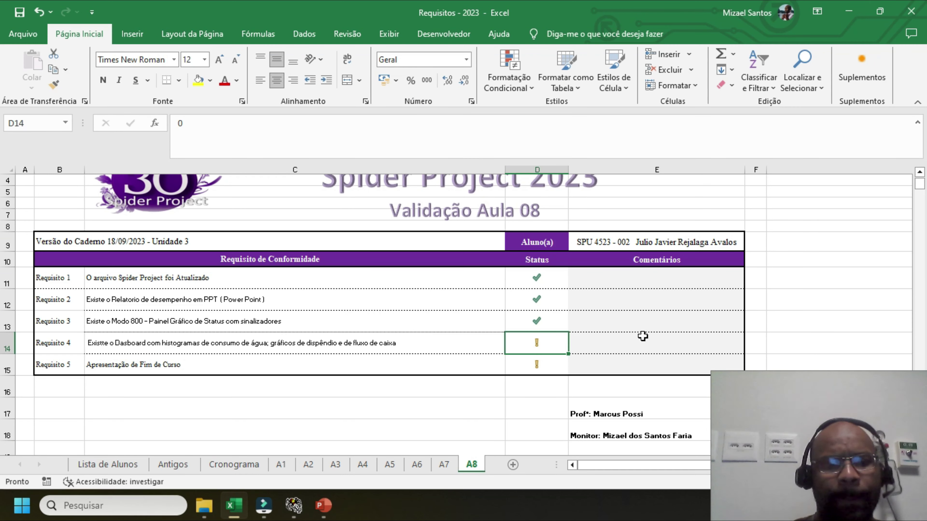
text(1)
key(Return)
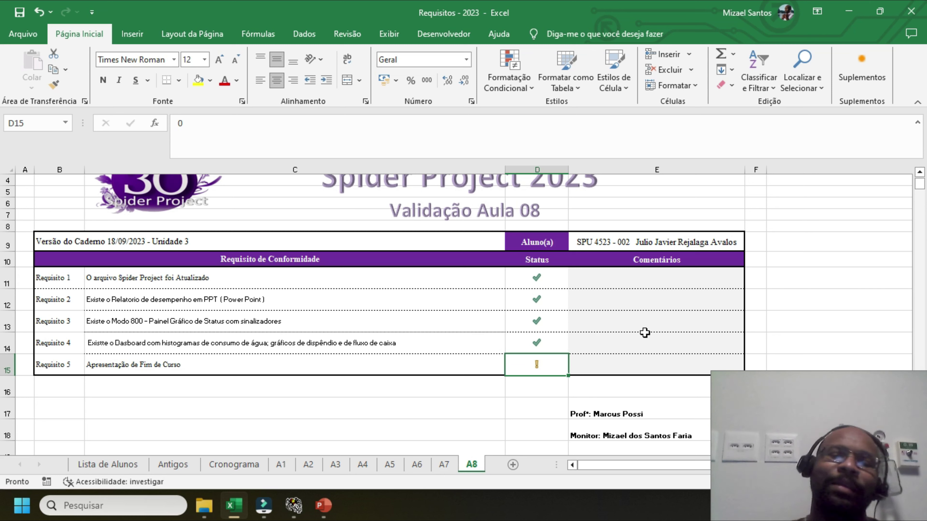
Set the status of Requisito 5, Apresentação de Fim de Curso, to 1
click(652, 356)
click(211, 361)
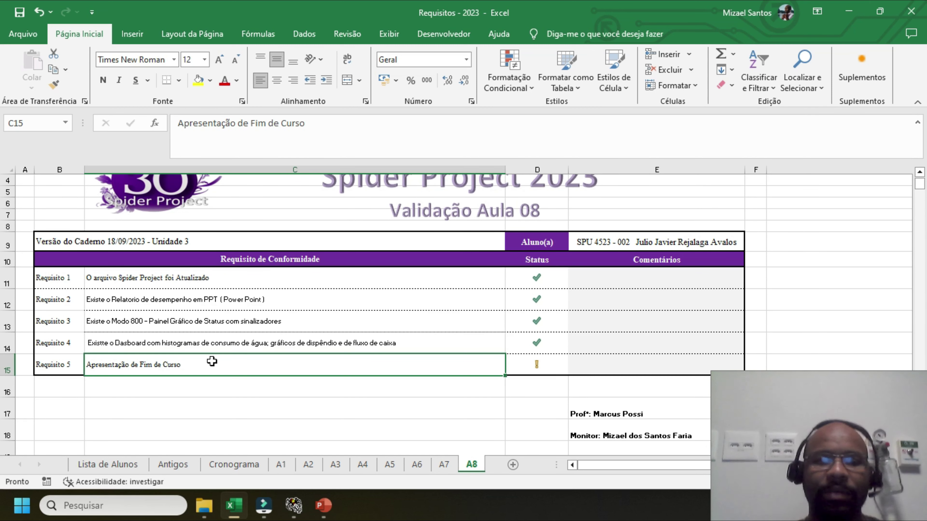
click(541, 357)
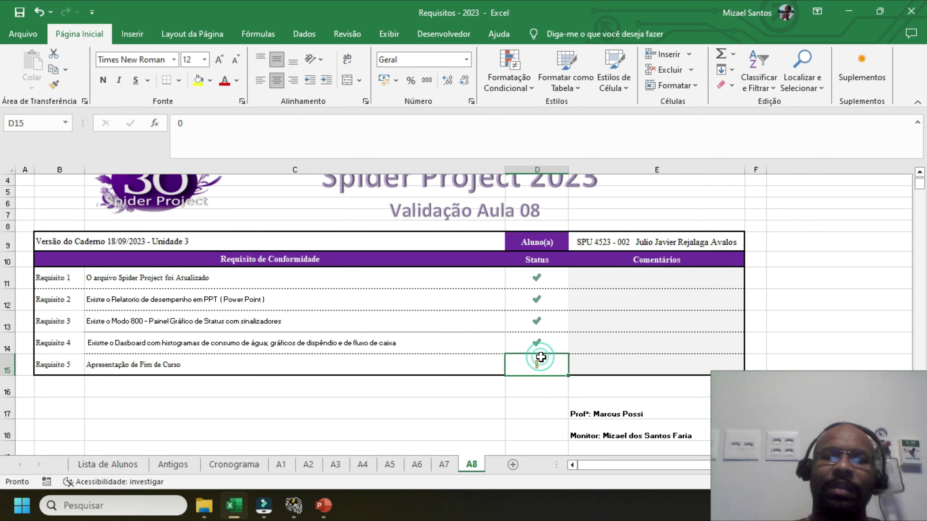
double_click(540, 357)
text(1)
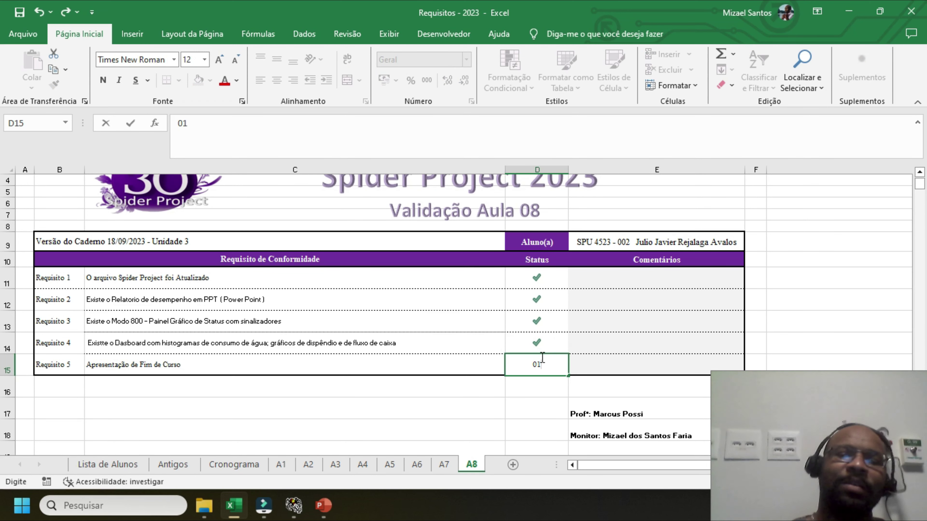
key(Return)
Switch back to the Spider Project Activity Gantt and review the signals down to the Urbanização phase
key(alt+Tab)
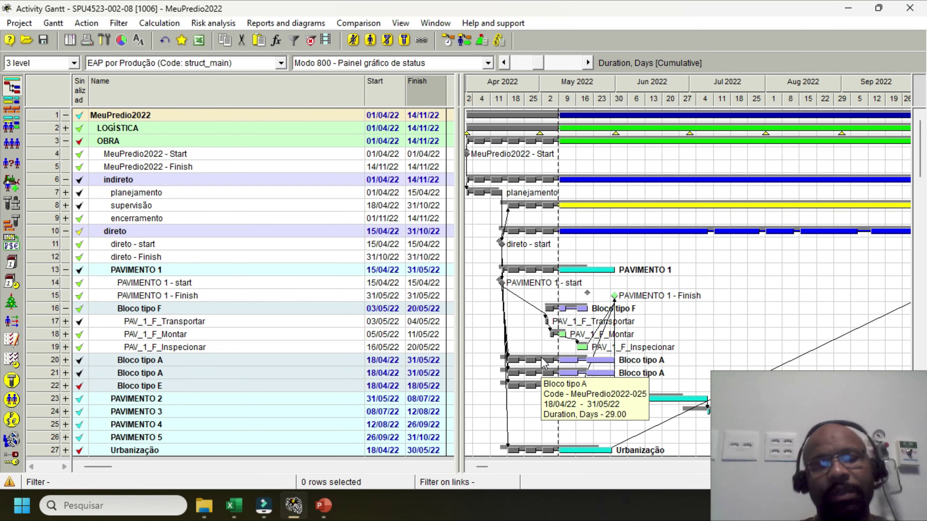
scroll(643, 248, down, 2)
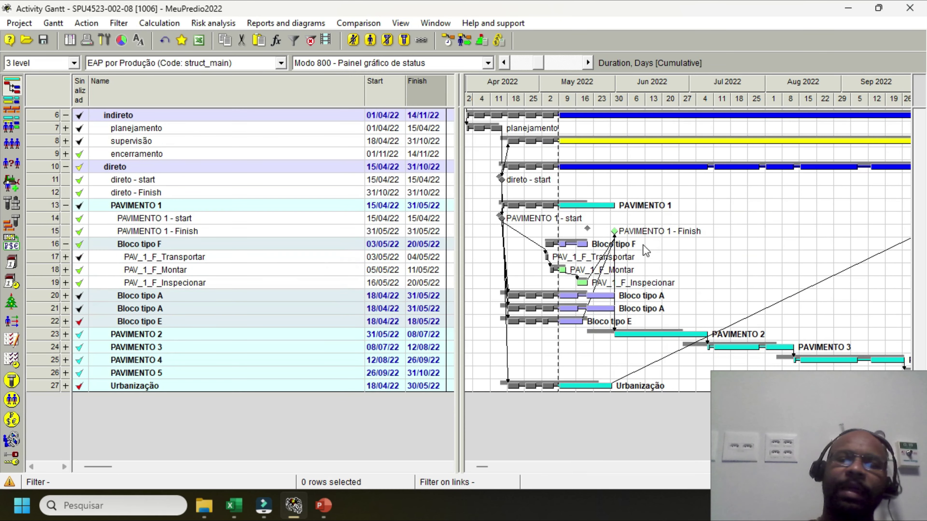
scroll(552, 242, up, 2)
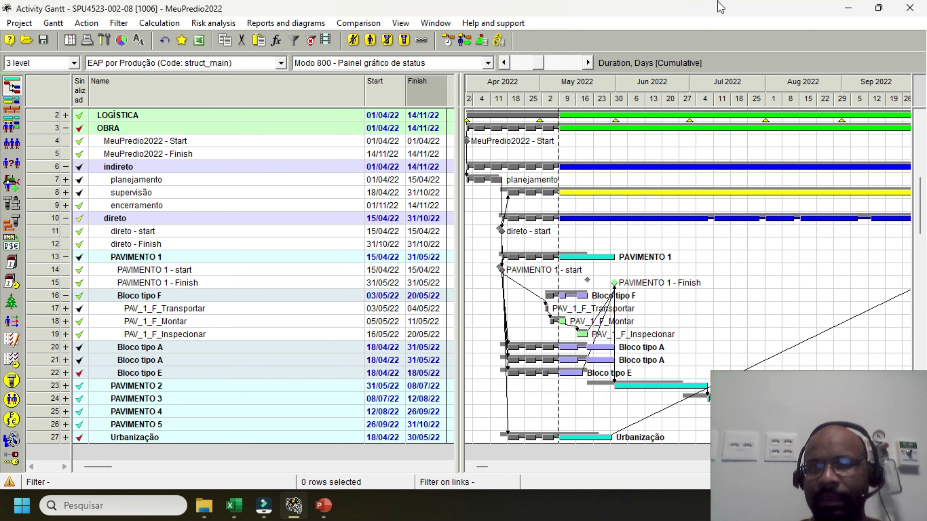
right_click(670, 121)
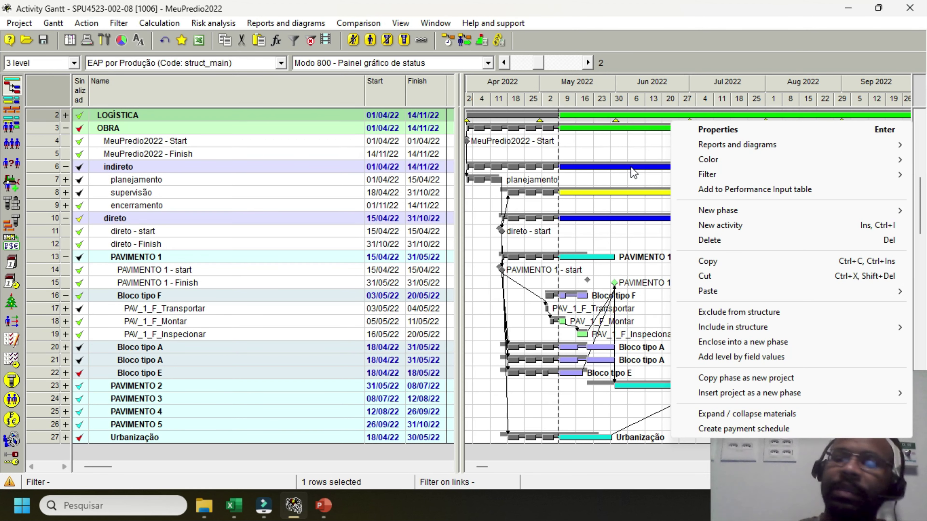
click(799, 470)
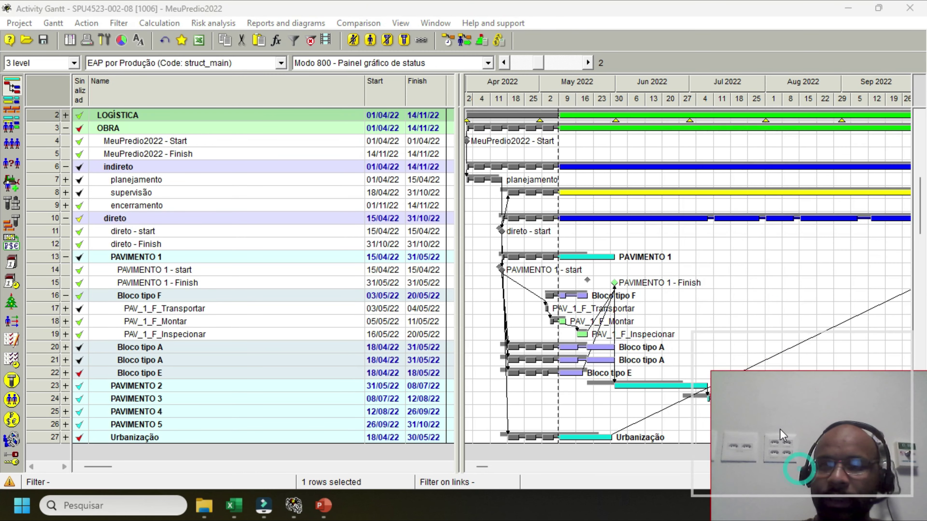
drag(780, 430, 785, 452)
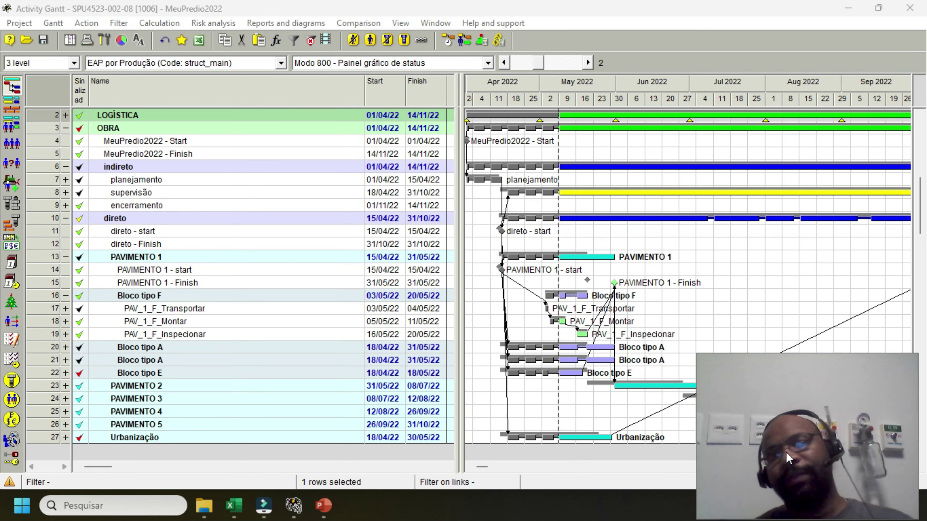